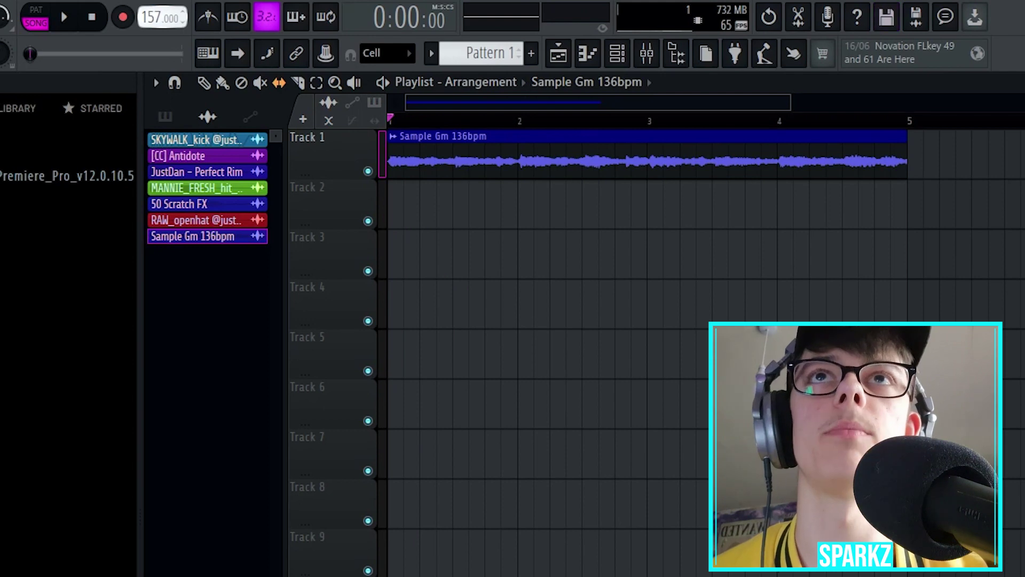
- Play back the Sample Gm 136bpm clip on Track 1 and route it to mixer track 1
{"action": "key", "text": "space"}
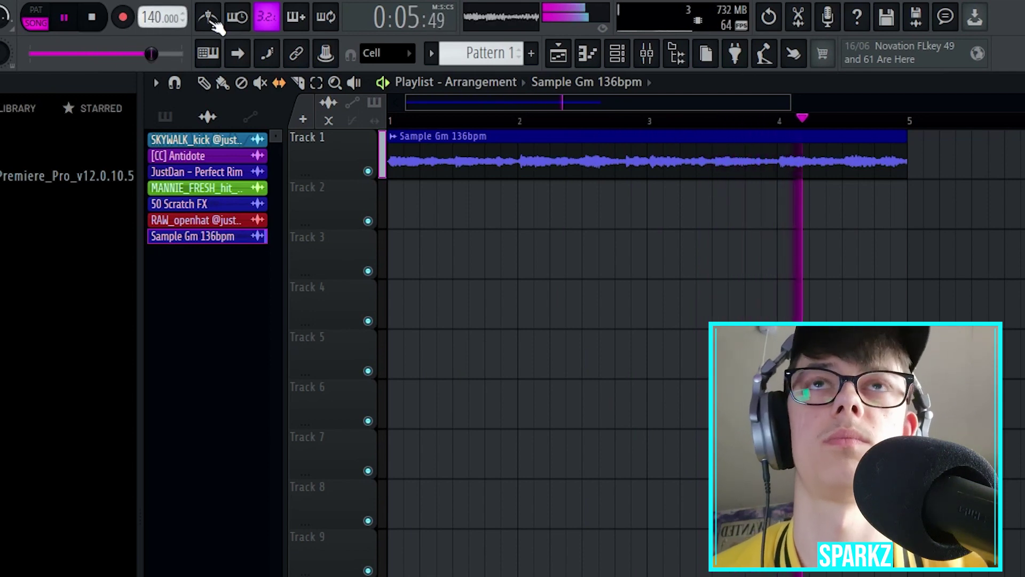
{"action": "double_click", "coordinate": [438, 163]}
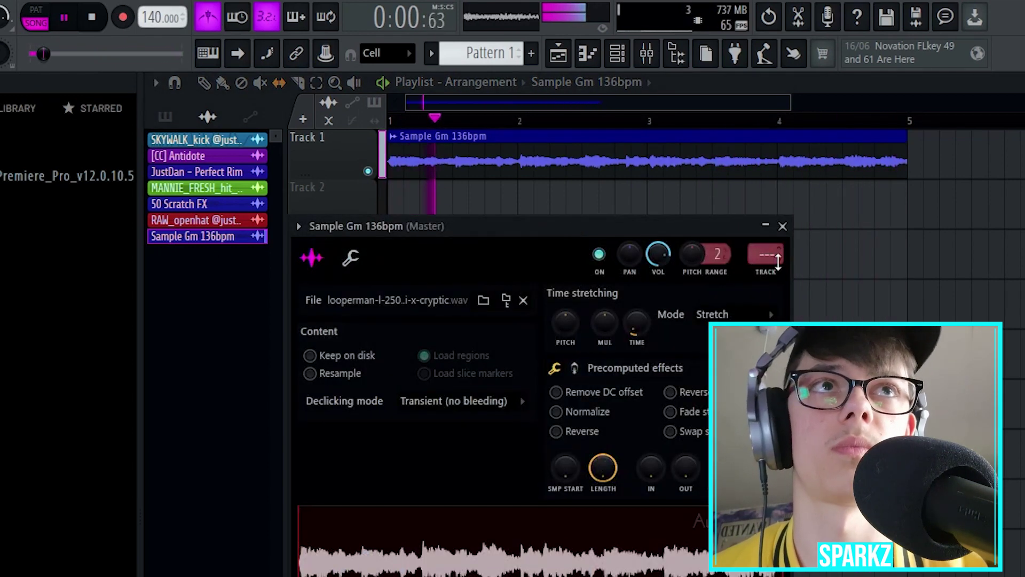
{"action": "left_click", "coordinate": [782, 226]}
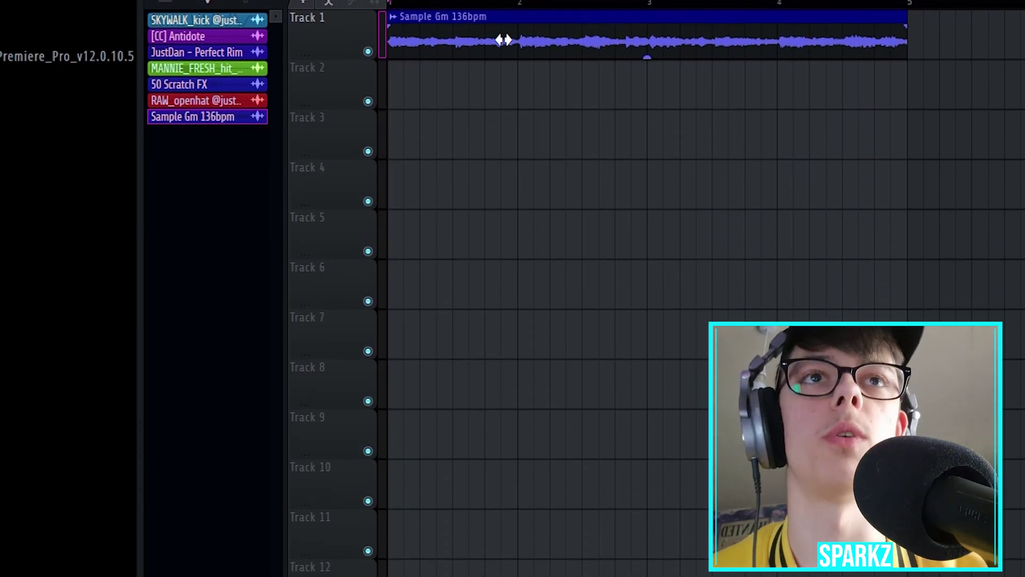
- Lower the time-stretching pitch of the Sample Gm 136bpm clip
{"action": "double_click", "coordinate": [503, 160]}
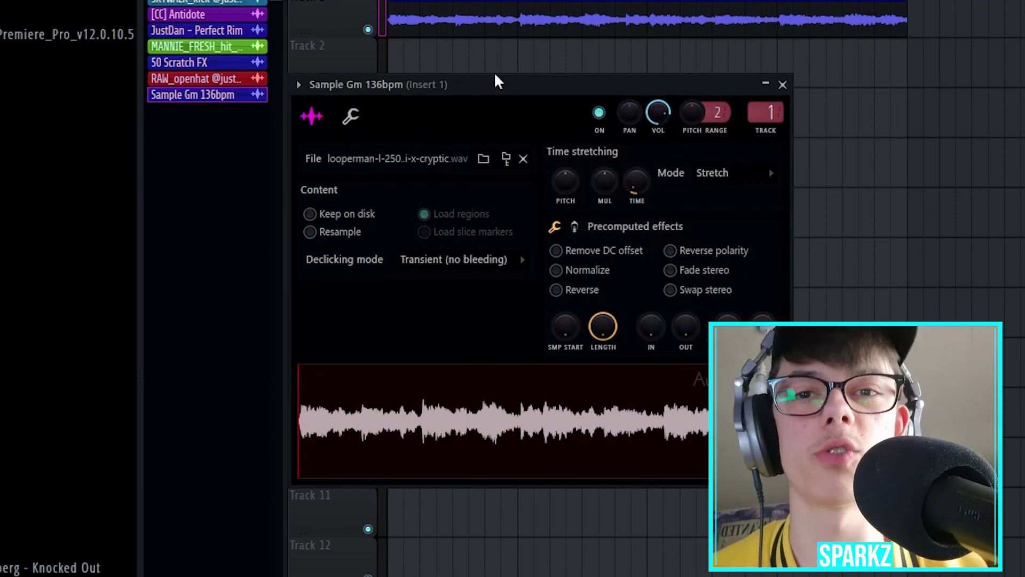
{"action": "left_click", "coordinate": [662, 49]}
{"action": "right_click", "coordinate": [665, 49]}
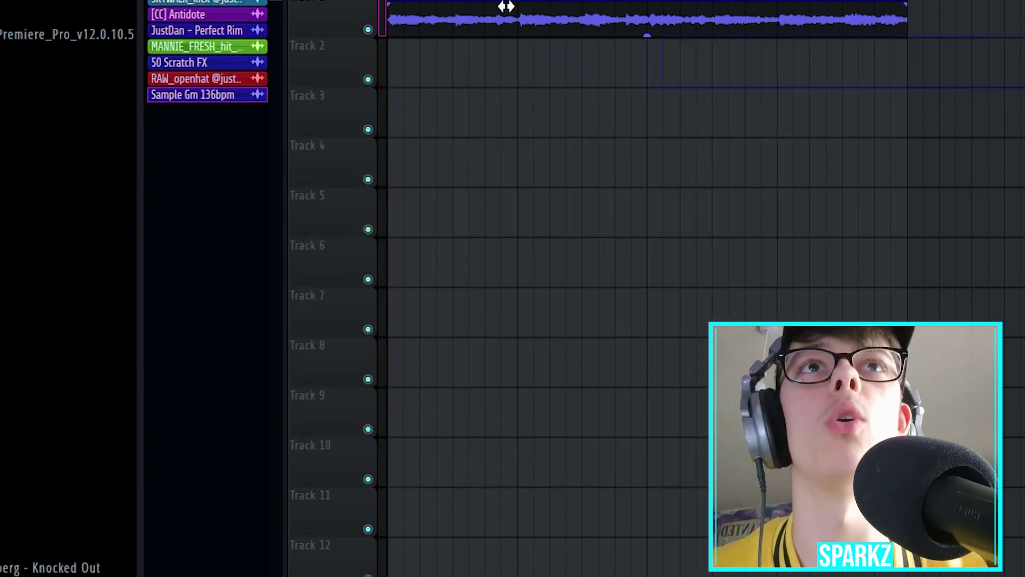
{"action": "double_click", "coordinate": [505, 7]}
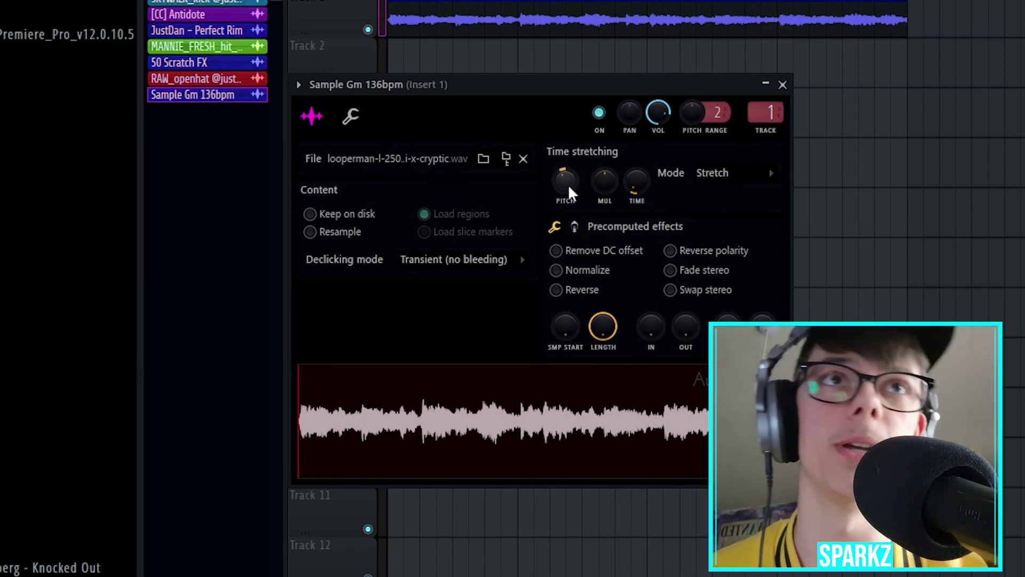
{"action": "scroll", "coordinate": [566, 177], "scroll_direction": "down", "scroll_amount": 3}
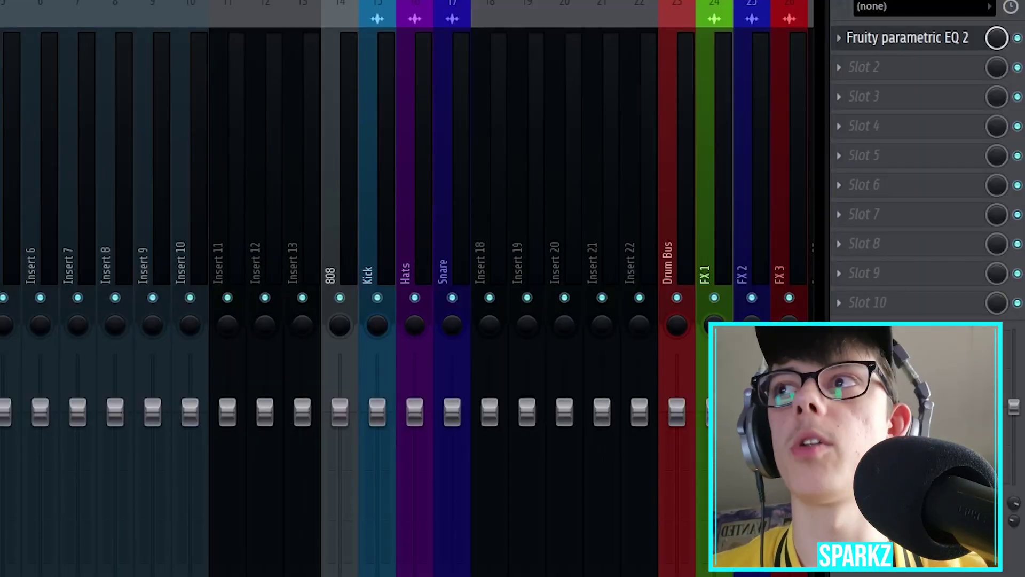
- Apply the Side Chops preset to Fruity parametric EQ 2 on Insert 1 and adjust its high-cut band
{"action": "left_click", "coordinate": [897, 38]}
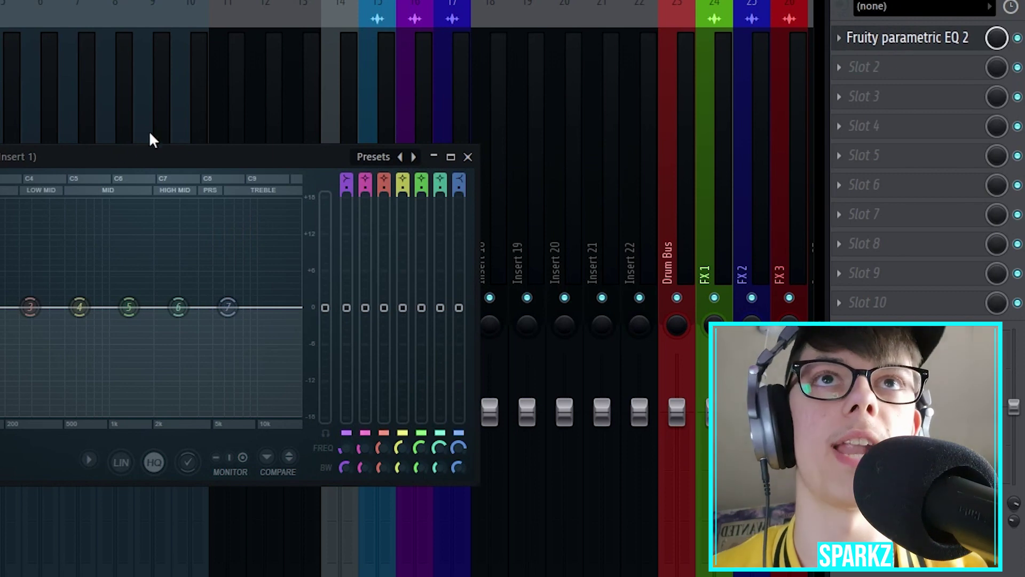
{"action": "left_click_drag", "start_coordinate": [131, 156], "coordinate": [409, 109]}
{"action": "left_click", "coordinate": [660, 107]}
{"action": "left_click", "coordinate": [694, 218]}
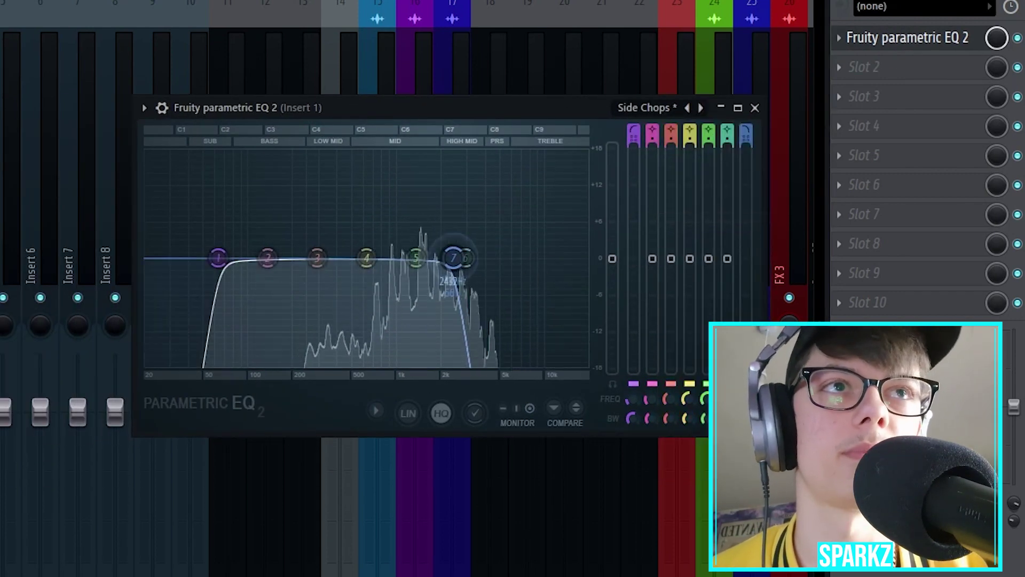
{"action": "key", "text": "Escape"}
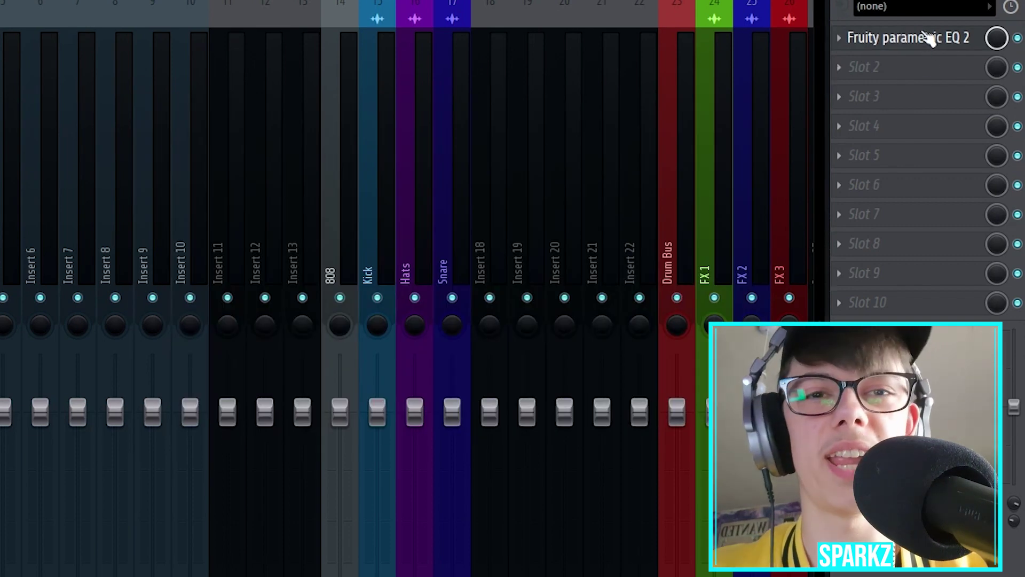
- Load HalfTime ahead of the equalizer on Insert 1 and move the equalizer's low-cut band to a lower frequency
{"action": "left_click", "coordinate": [907, 39]}
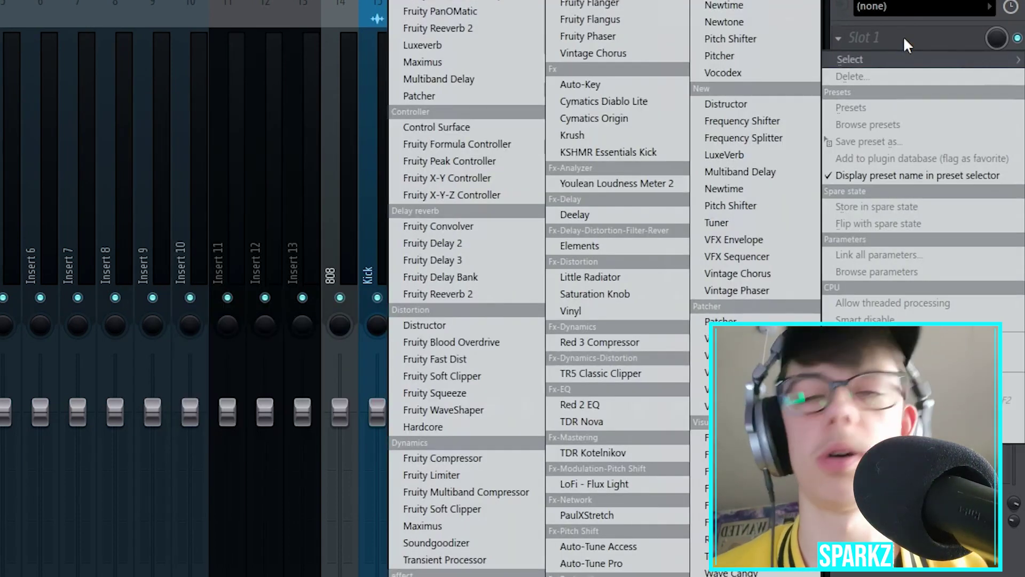
{"action": "left_click", "coordinate": [906, 38]}
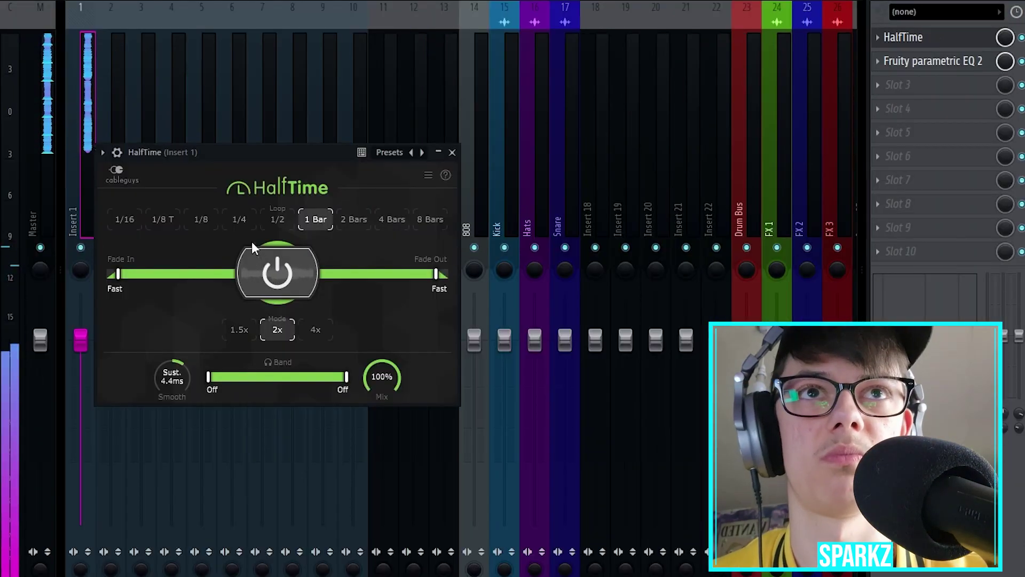
{"action": "left_click", "coordinate": [451, 152]}
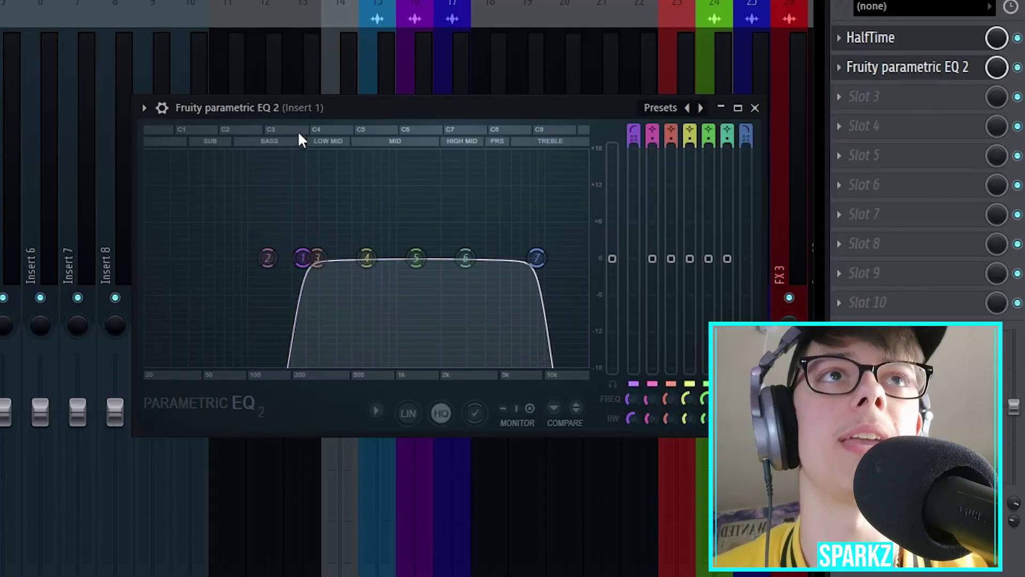
{"action": "left_click_drag", "start_coordinate": [302, 258], "coordinate": [269, 256]}
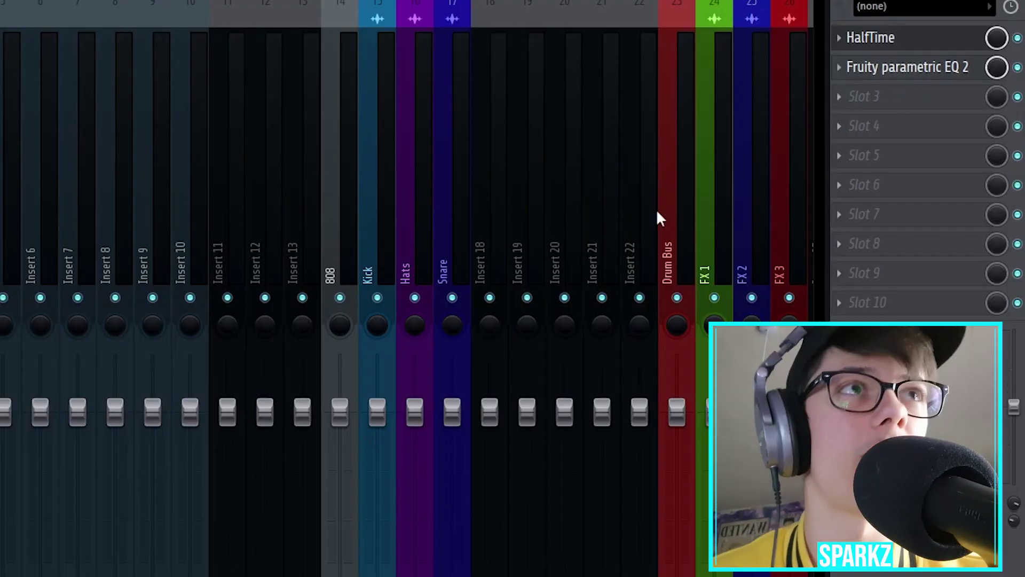
{"action": "left_click", "coordinate": [897, 97]}
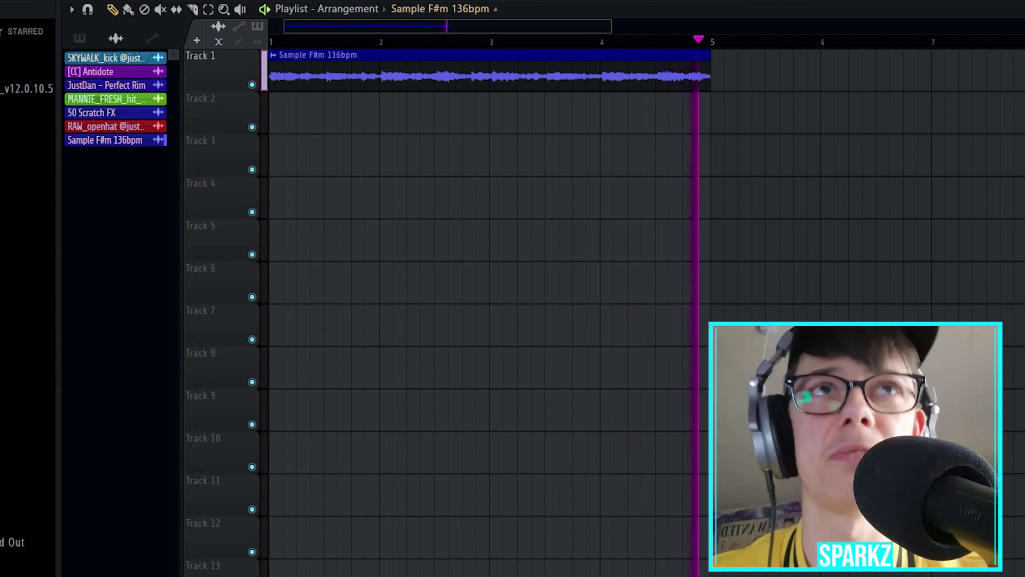
- Show all channels in the channel rack, stop playback and hide the rack again
{"action": "key", "text": "F6"}
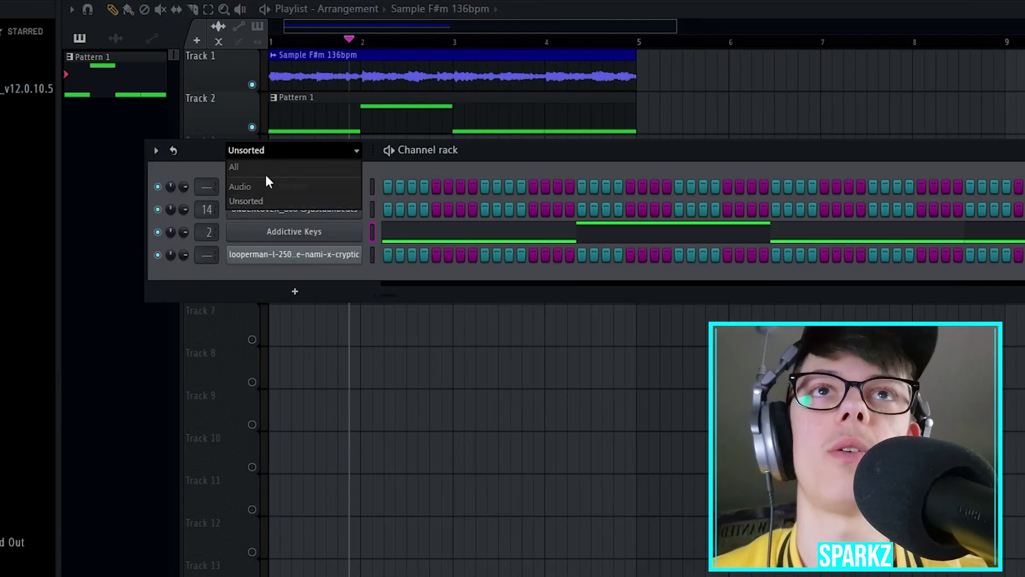
{"action": "left_click", "coordinate": [265, 168]}
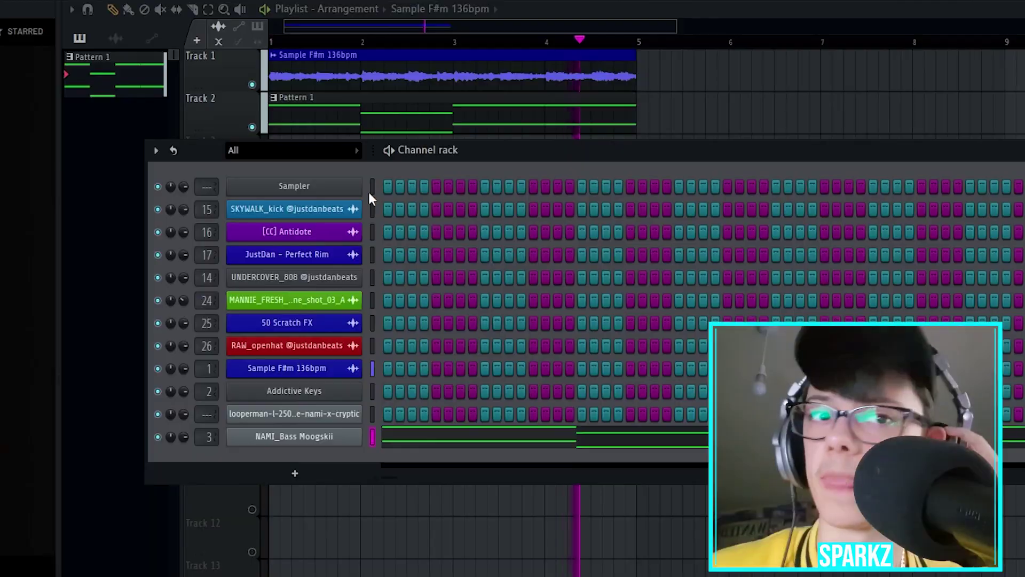
{"action": "key", "text": "space"}
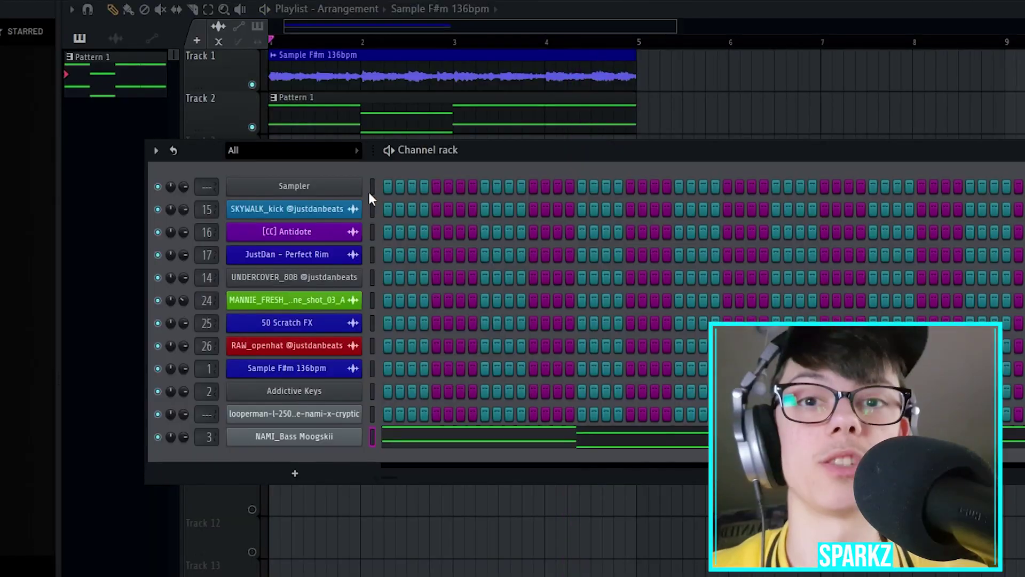
{"action": "key", "text": "F6"}
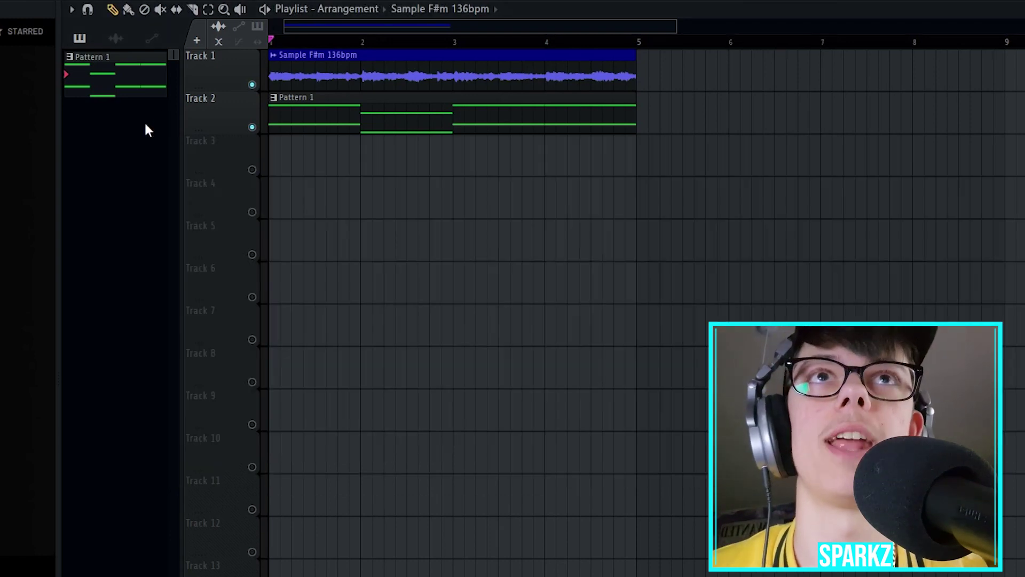
- Try deleting the lower-octave B4 and F#4 notes from the NAMI_Bass Moogskii part and play it back
{"action": "double_click", "coordinate": [411, 140]}
{"action": "right_click", "coordinate": [721, 163]}
{"action": "double_click", "coordinate": [538, 118]}
{"action": "scroll", "coordinate": [560, 283], "scroll_direction": "left", "scroll_amount": 3}
{"action": "scroll", "coordinate": [565, 291], "scroll_direction": "left", "scroll_amount": 1}
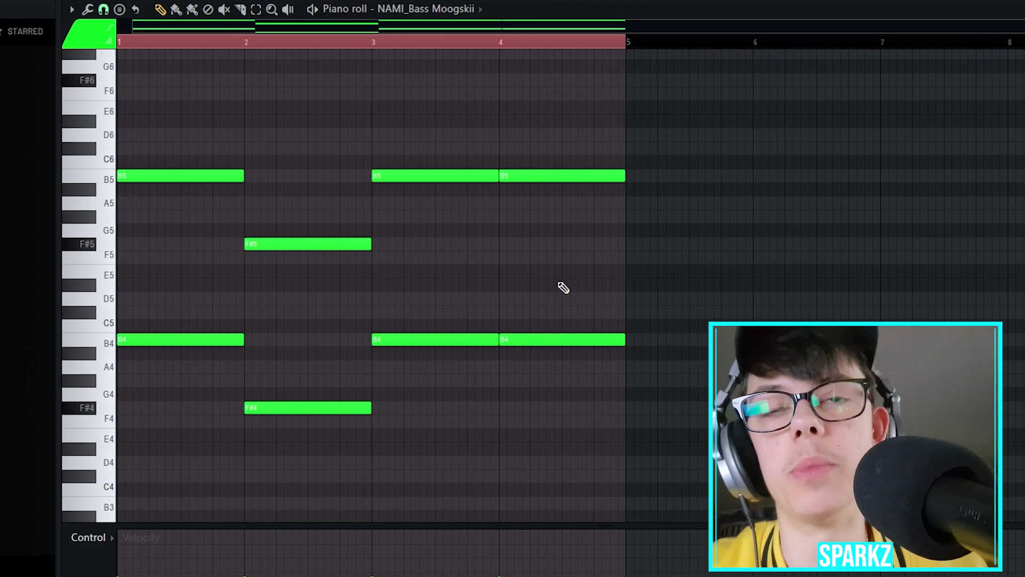
{"action": "left_click_drag", "start_coordinate": [165, 331], "coordinate": [648, 374]}
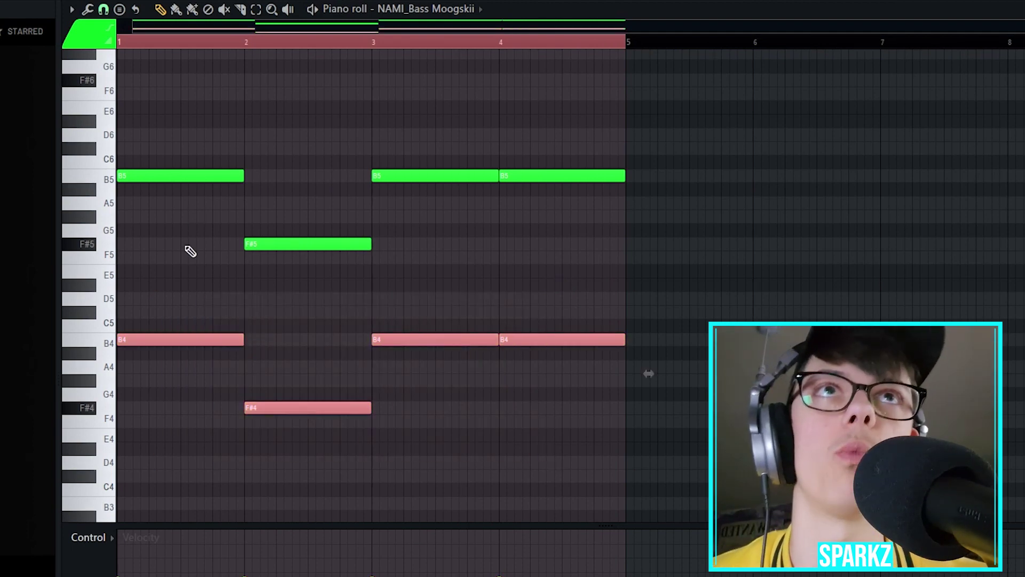
{"action": "right_click", "coordinate": [142, 334]}
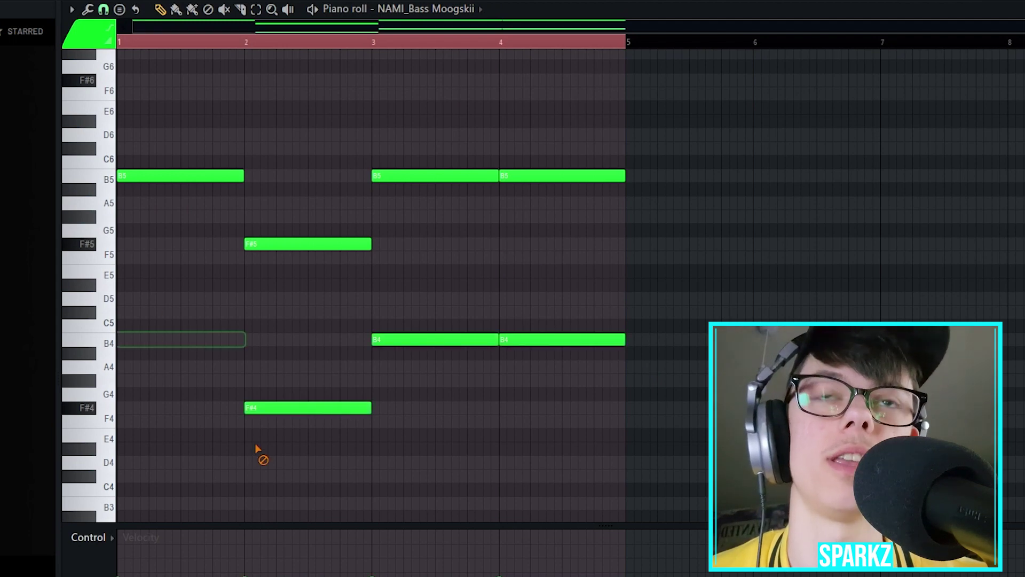
{"action": "right_click", "coordinate": [272, 408]}
{"action": "right_click", "coordinate": [459, 336]}
{"action": "right_click", "coordinate": [560, 340]}
{"action": "key", "text": "space"}
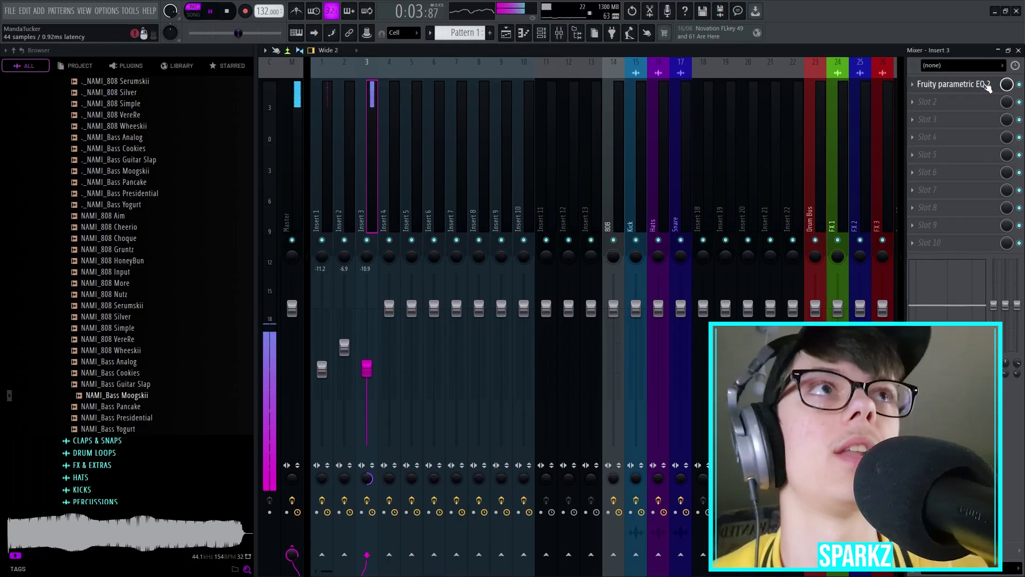
- Examine the Fruity parametric EQ 2 curve on Insert 3, and open the third effect slot of Insert 1
{"action": "left_click", "coordinate": [987, 86]}
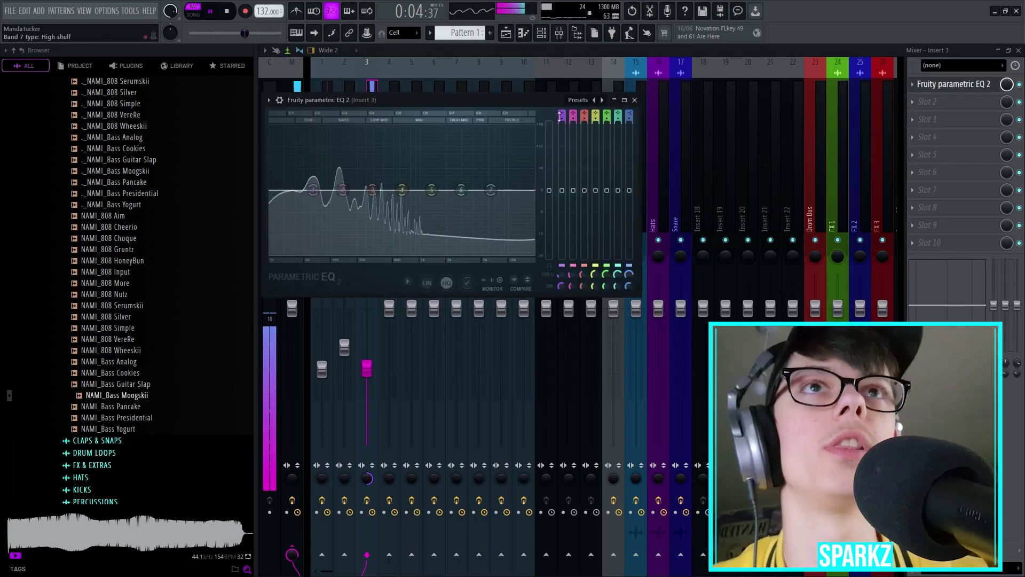
{"action": "left_click_drag", "start_coordinate": [427, 86], "coordinate": [668, 80]}
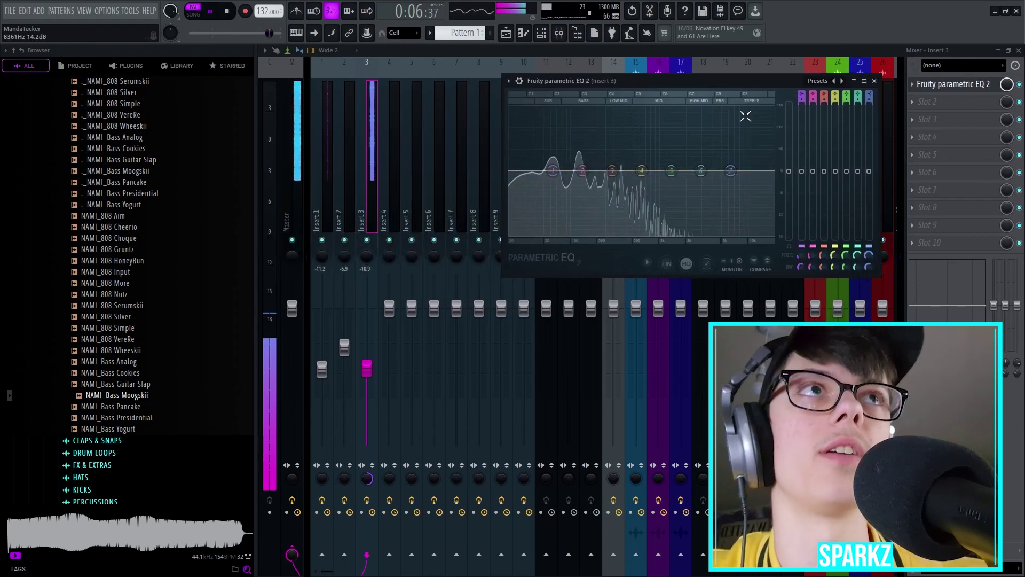
{"action": "left_click", "coordinate": [559, 33]}
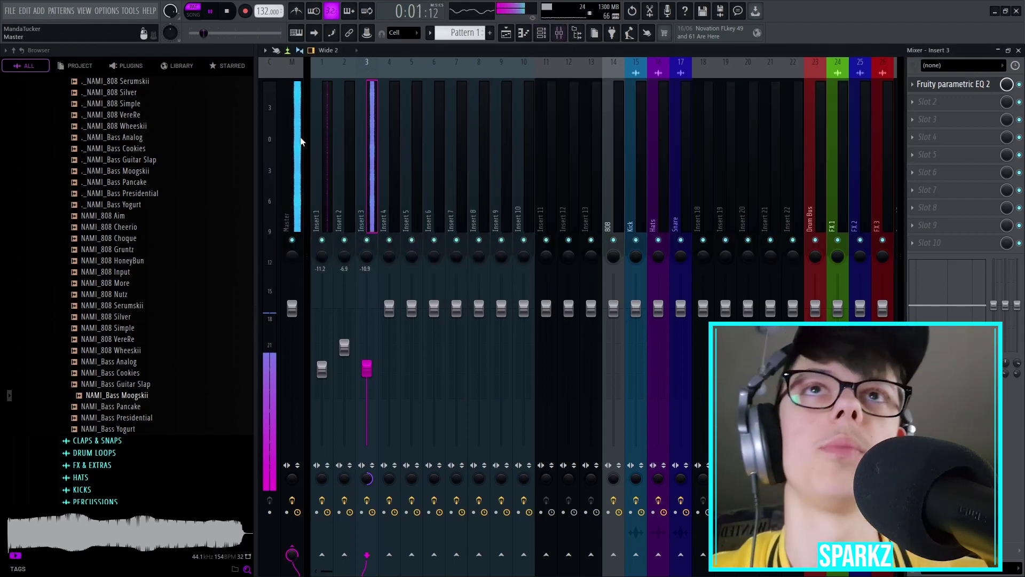
{"action": "left_click", "coordinate": [331, 122]}
{"action": "left_click", "coordinate": [961, 120]}
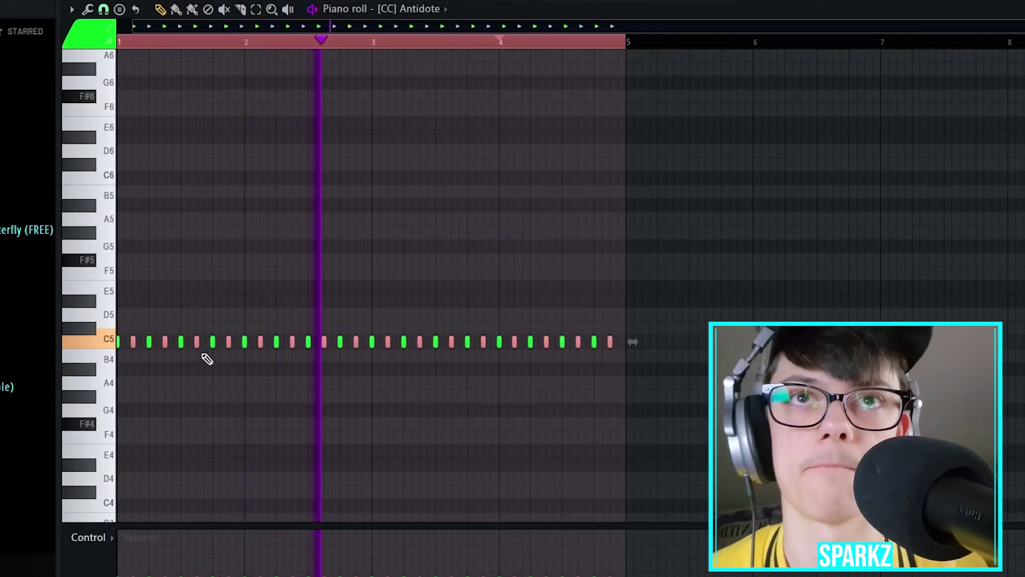
- Randomize the selected [CC] Antidote hi-hat notes and add JustDan - Perfect Rim hits on steps 41 and 57
{"action": "key", "text": "alt+r"}
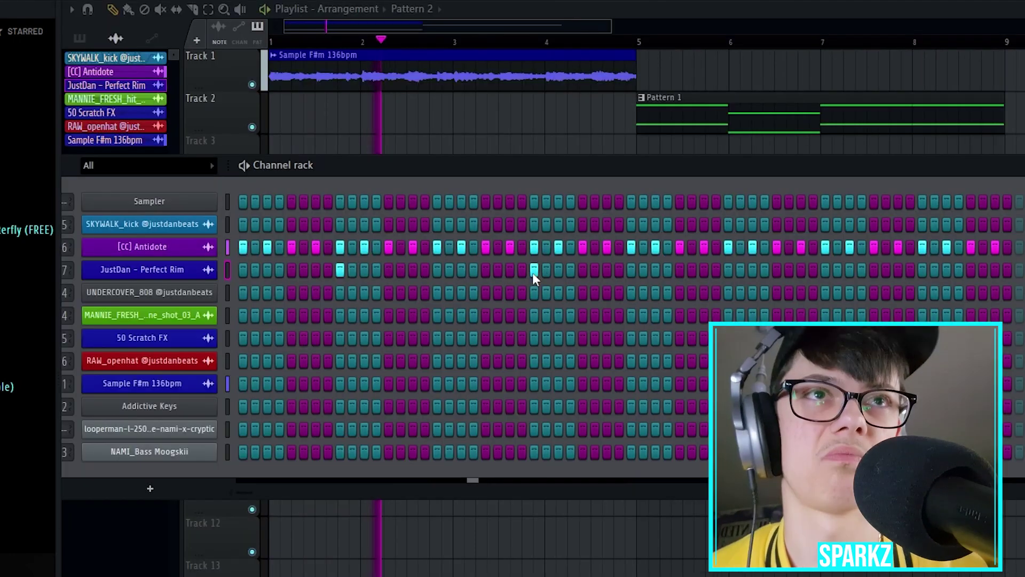
{"action": "left_click", "coordinate": [730, 270]}
{"action": "left_click", "coordinate": [923, 272]}
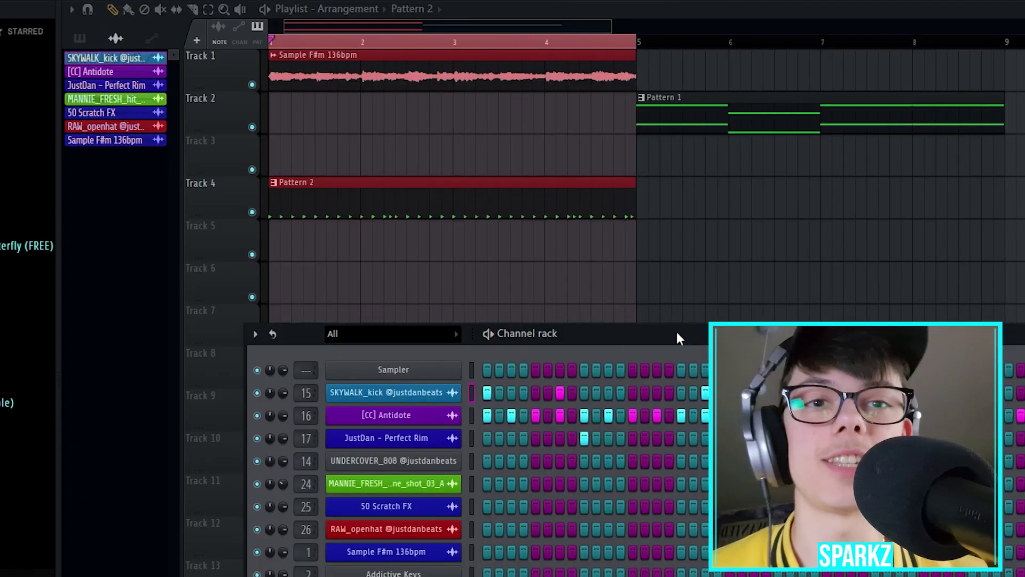
- Review the kick, hi-hat and rim steps of Pattern 2 in the channel rack and hide the rack
{"action": "left_click_drag", "start_coordinate": [677, 333], "coordinate": [446, 222]}
{"action": "left_click_drag", "start_coordinate": [1018, 223], "coordinate": [1020, 238]}
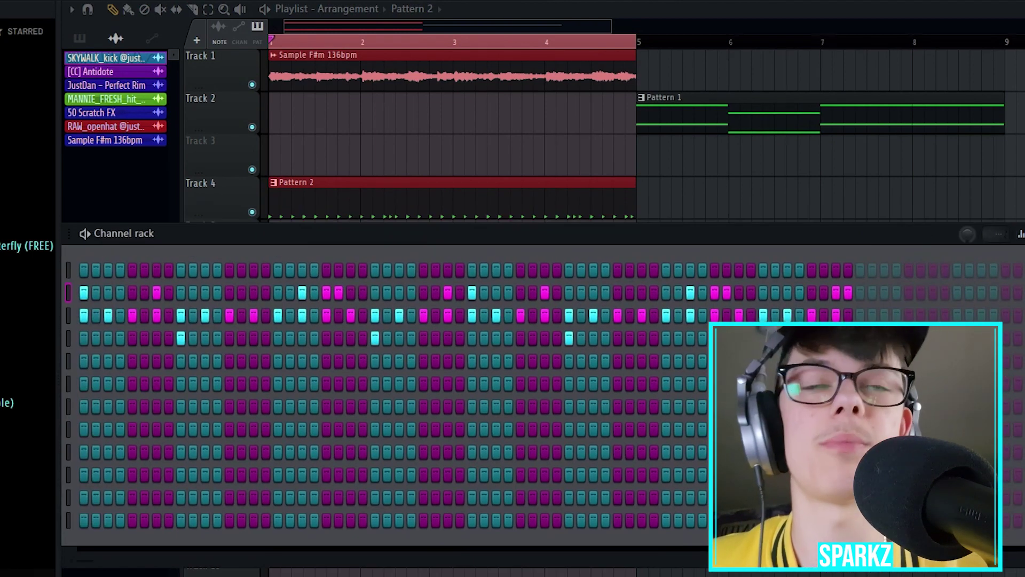
{"action": "key", "text": "F6"}
{"action": "left_click_drag", "start_coordinate": [769, 101], "coordinate": [436, 129]}
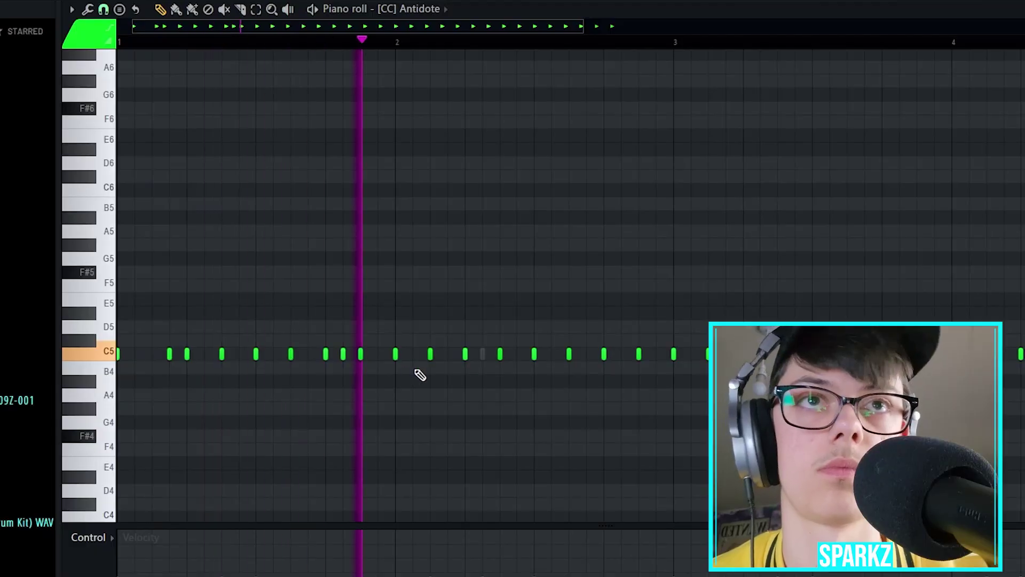
- Add extra [CC] Antidote hi-hat hits to the drum pattern in the piano roll and select all notes
{"action": "scroll", "coordinate": [499, 361], "scroll_direction": "down", "scroll_amount": 2}
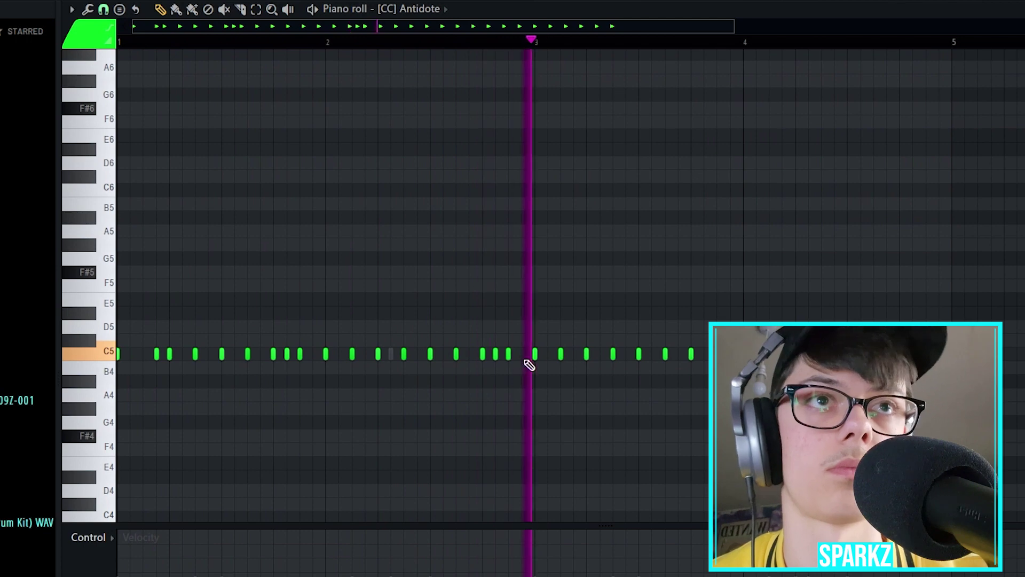
{"action": "scroll", "coordinate": [384, 384], "scroll_direction": "down", "scroll_amount": 2}
{"action": "key", "text": "ctrl+a"}
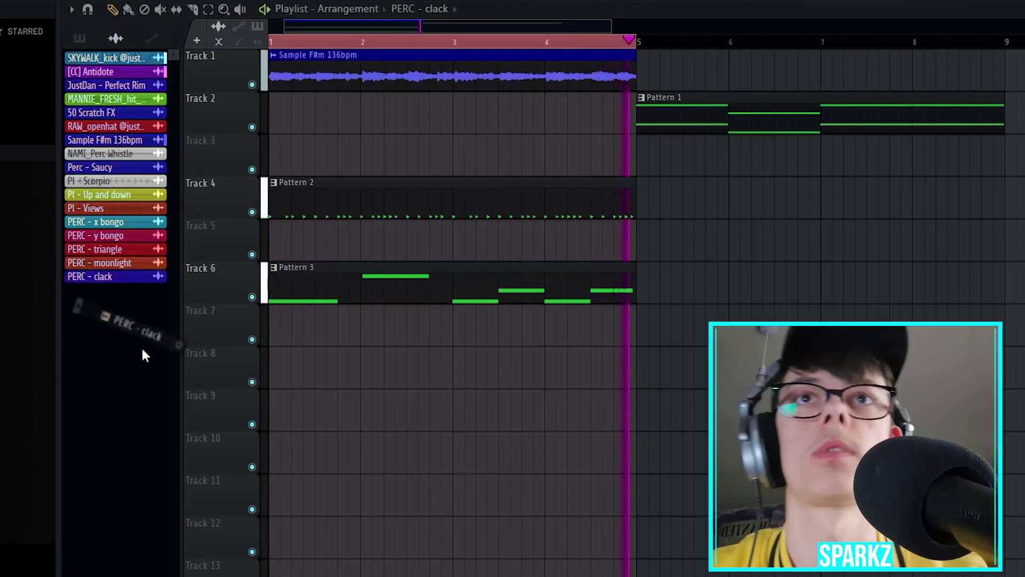
- Add the PERC - clack sample to the project's audio clips and unmute Track 6
{"action": "left_click_drag", "start_coordinate": [141, 346], "coordinate": [136, 348]}
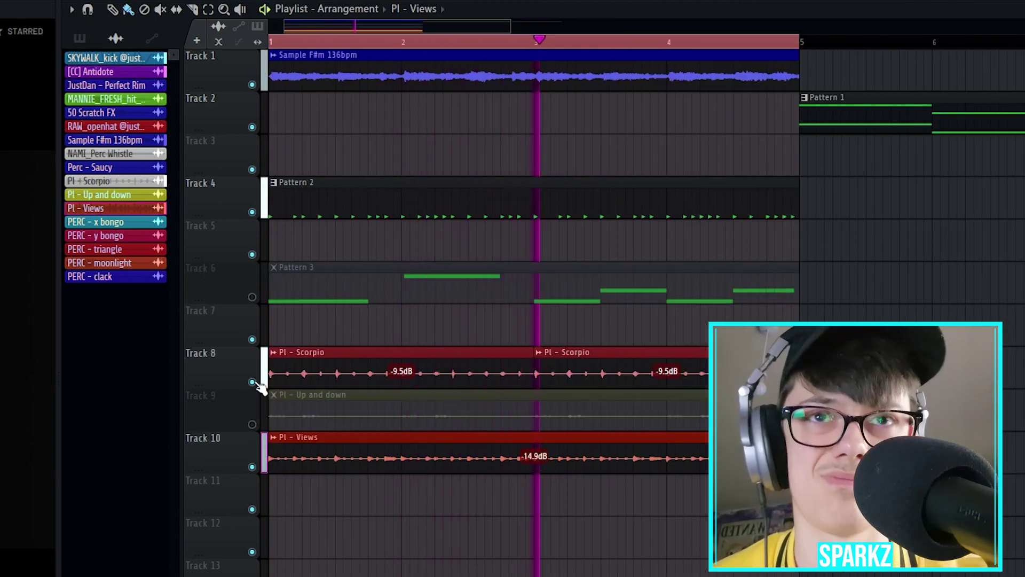
{"action": "left_click", "coordinate": [252, 297]}
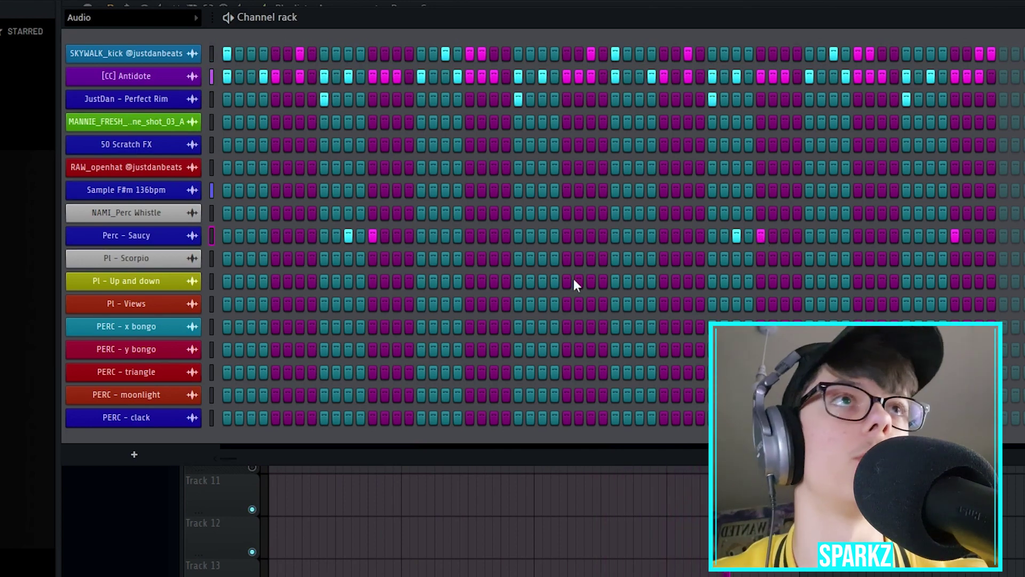
- Program PERC - x bongo and PERC - y bongo hits across the drum pattern and play it back
{"action": "left_click", "coordinate": [134, 328]}
{"action": "right_click", "coordinate": [159, 328]}
{"action": "left_click", "coordinate": [240, 326]}
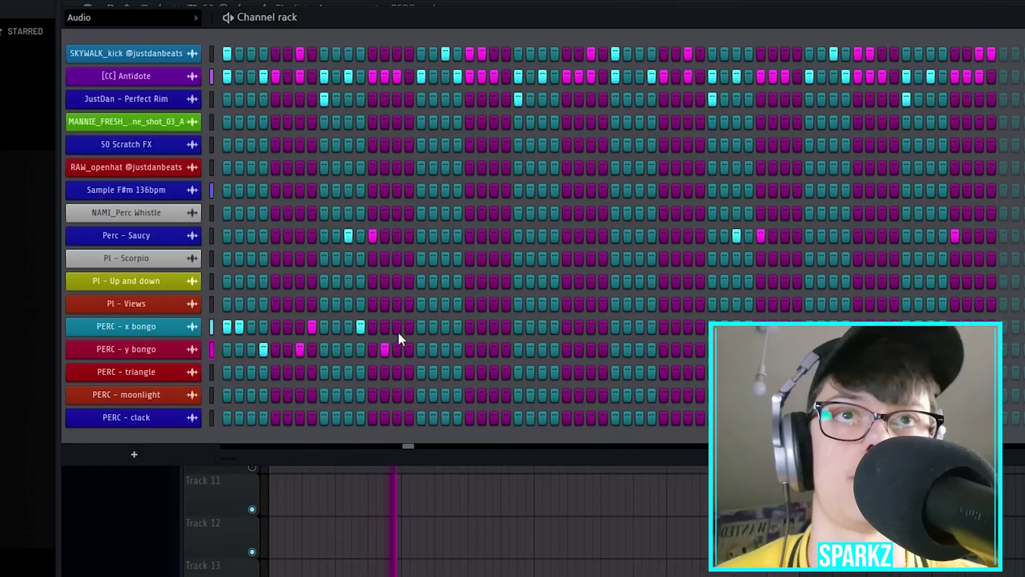
{"action": "key", "text": "space"}
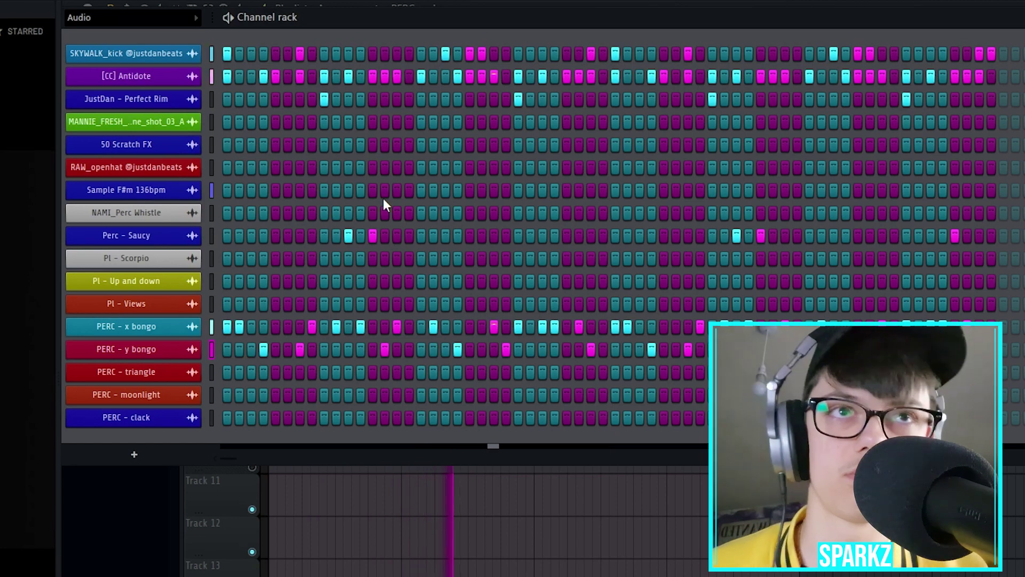
- Check the PERC - moonlight sample's channel settings from the channel rack and close them
{"action": "key", "text": "F6"}
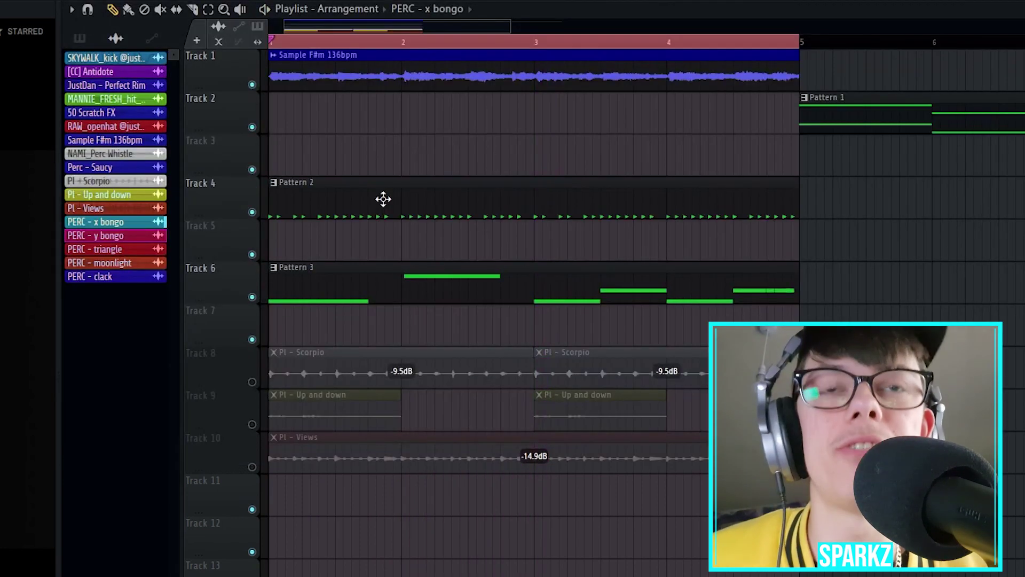
{"action": "key", "text": "super"}
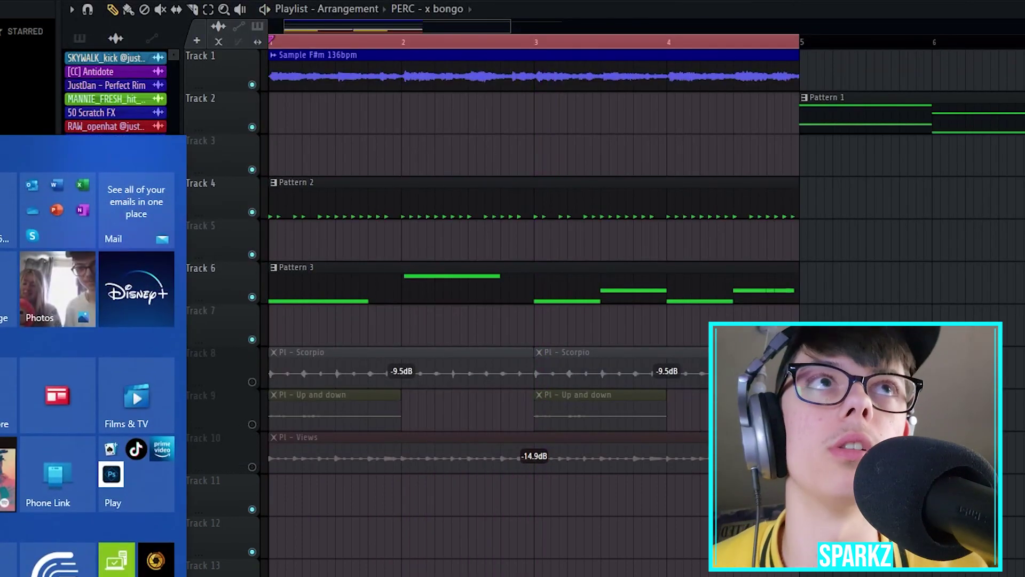
{"action": "key", "text": "super"}
{"action": "key", "text": "F6"}
{"action": "left_click", "coordinate": [201, 388]}
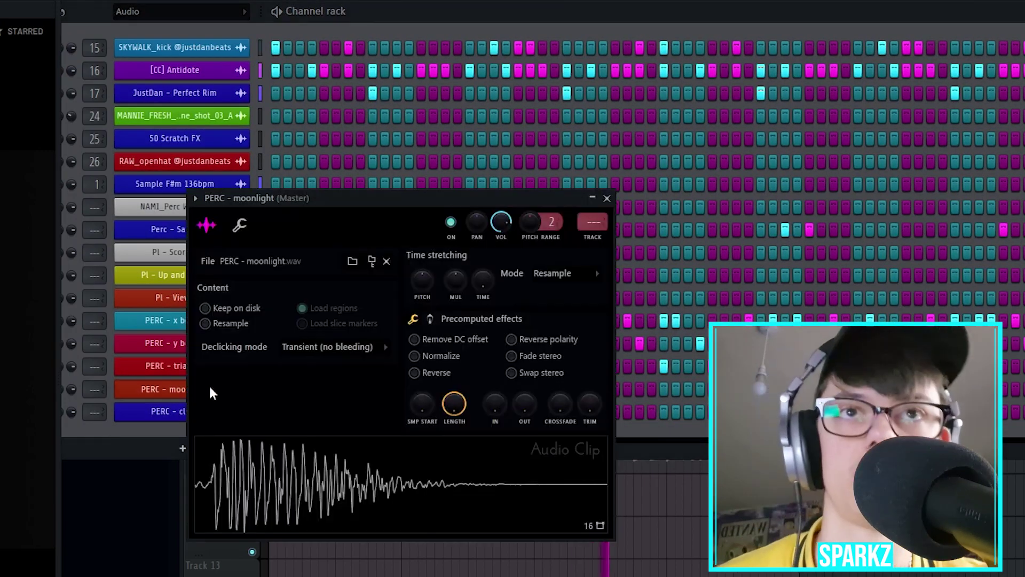
{"action": "key", "text": "Escape"}
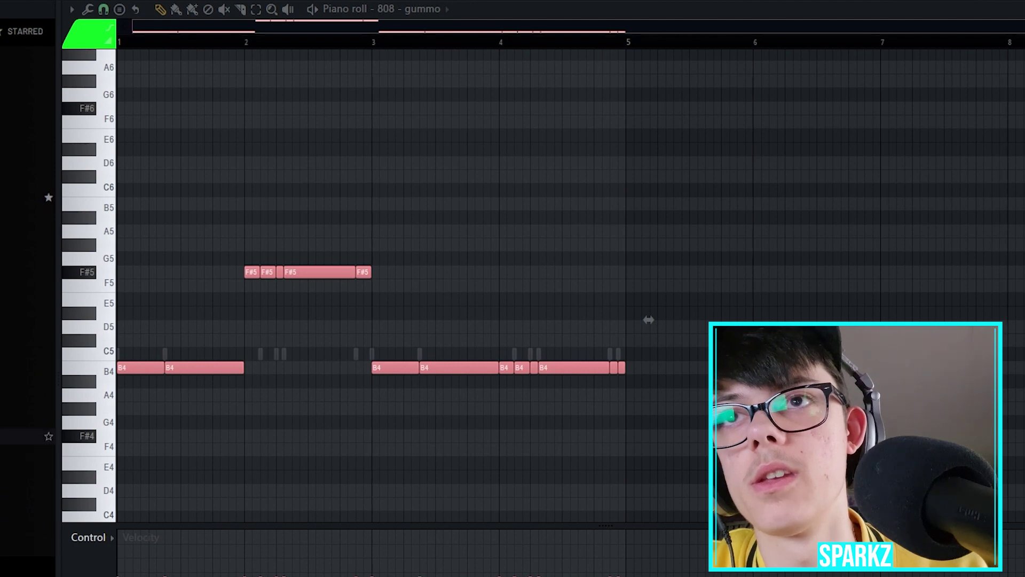
- Play the 808 line, review the 808 - let it go notes from the channel rack and check the mixer levels
{"action": "key", "text": "space"}
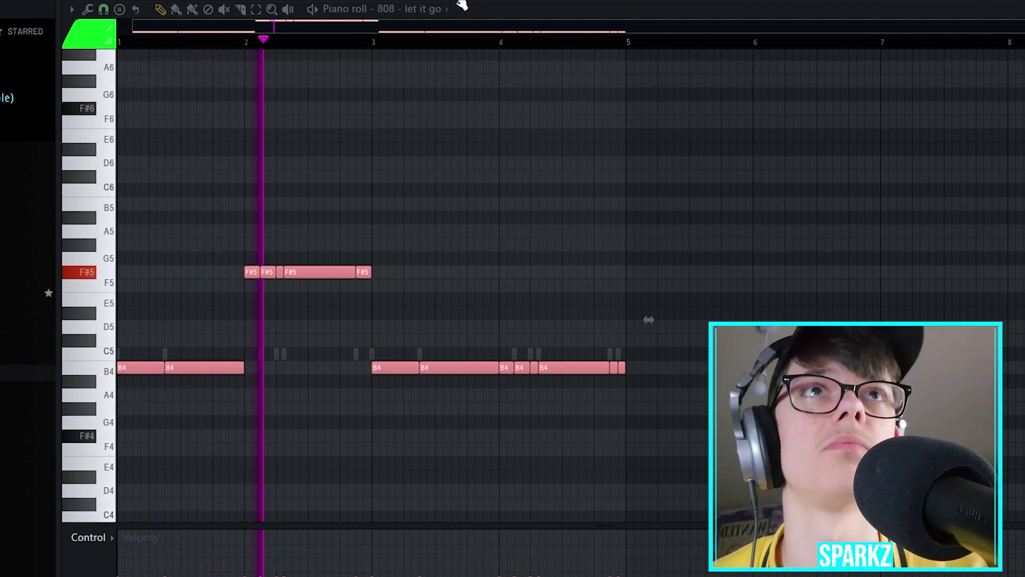
{"action": "key", "text": "F6"}
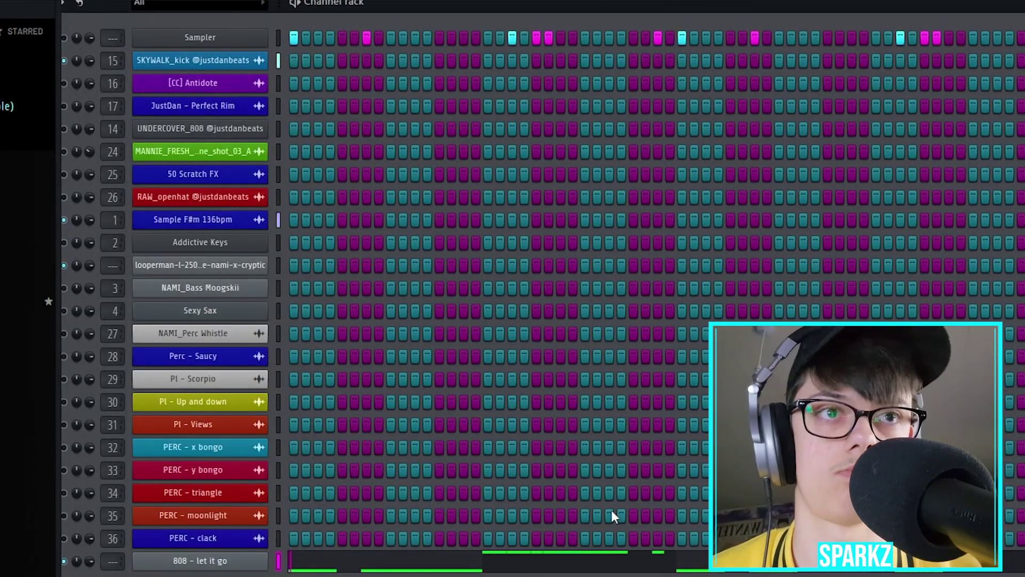
{"action": "left_click", "coordinate": [628, 565]}
{"action": "left_click_drag", "start_coordinate": [602, 367], "coordinate": [659, 384]}
{"action": "key", "text": "F6"}
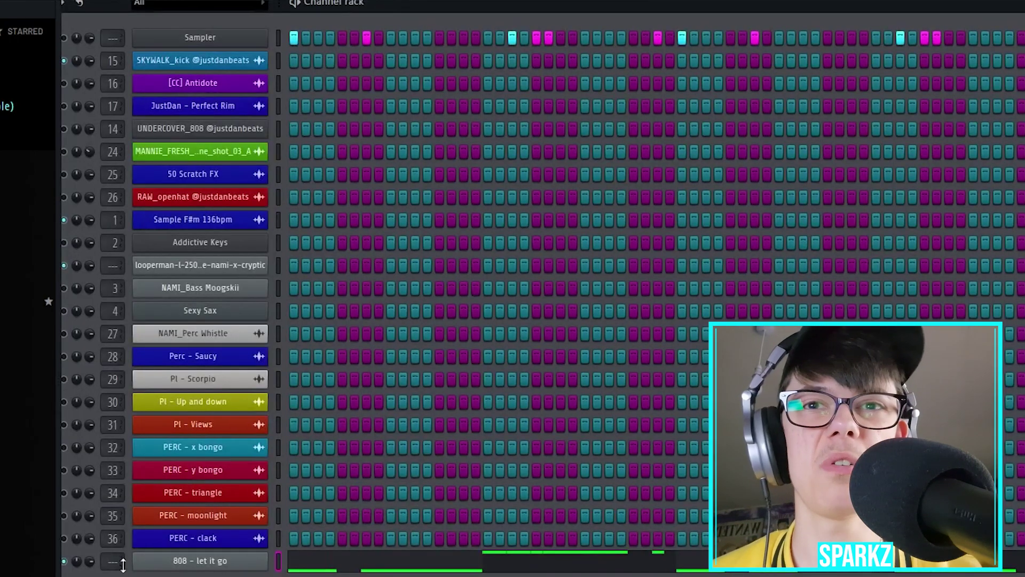
{"action": "key", "text": "F9"}
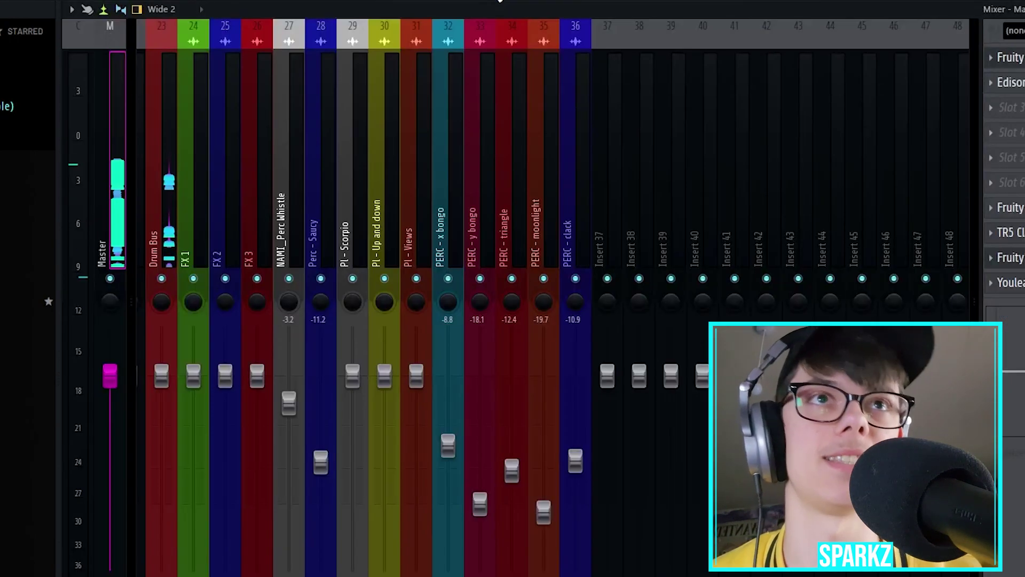
- Move the playlist clips later in the arrangement and place a consolidated Sample F#m 136bpm clip at bar 1 as an intro
{"action": "key", "text": "F6"}
{"action": "key", "text": "F5"}
{"action": "left_click_drag", "start_coordinate": [614, 114], "coordinate": [1002, 118]}
{"action": "right_click", "coordinate": [273, 56]}
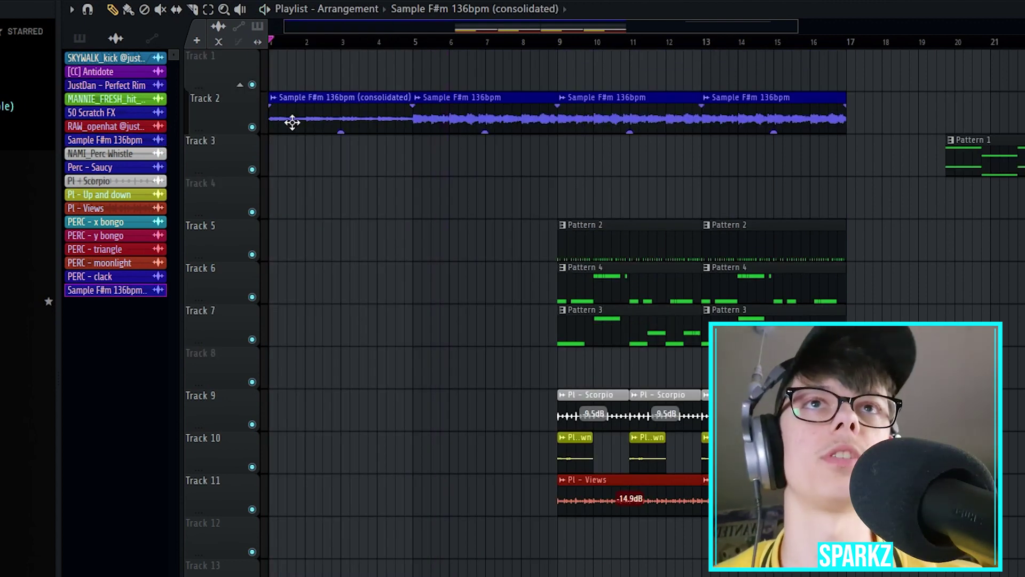
{"action": "double_click", "coordinate": [292, 122]}
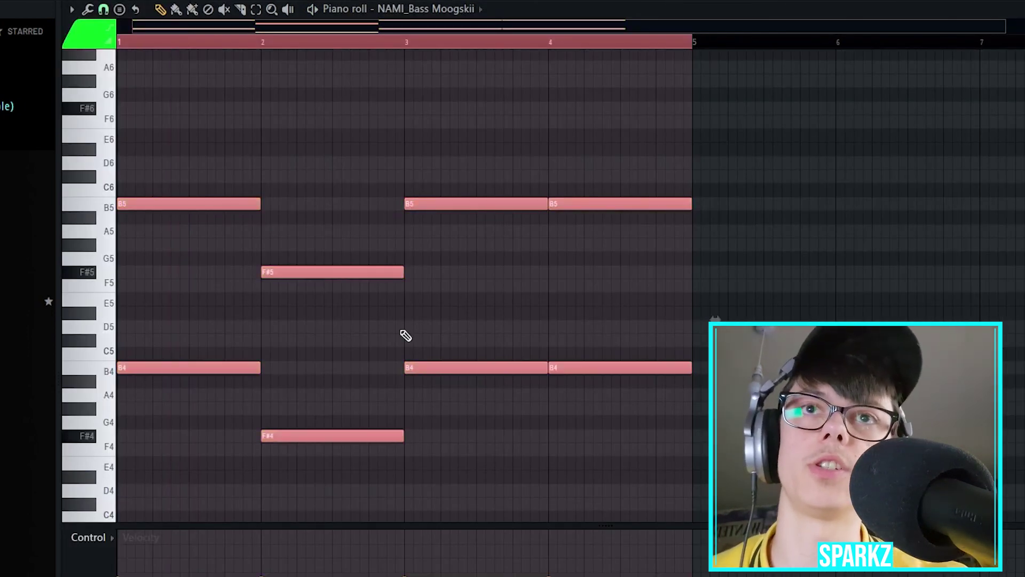
- Transpose all NAMI_Bass Moogskii notes up six semitones and play the result
{"action": "key", "text": "shift+Up"}
{"action": "key", "text": "shift+Up"}
{"action": "key", "text": "shift+Up"}
{"action": "key", "text": "shift+Up"}
{"action": "key", "text": "shift+Up"}
{"action": "key", "text": "shift+Up"}
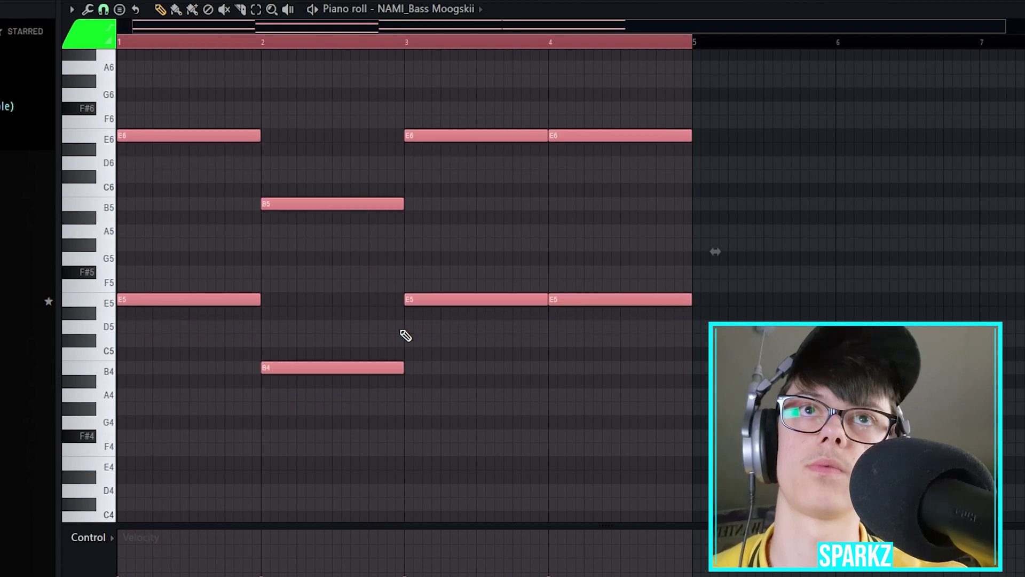
{"action": "key", "text": "space"}
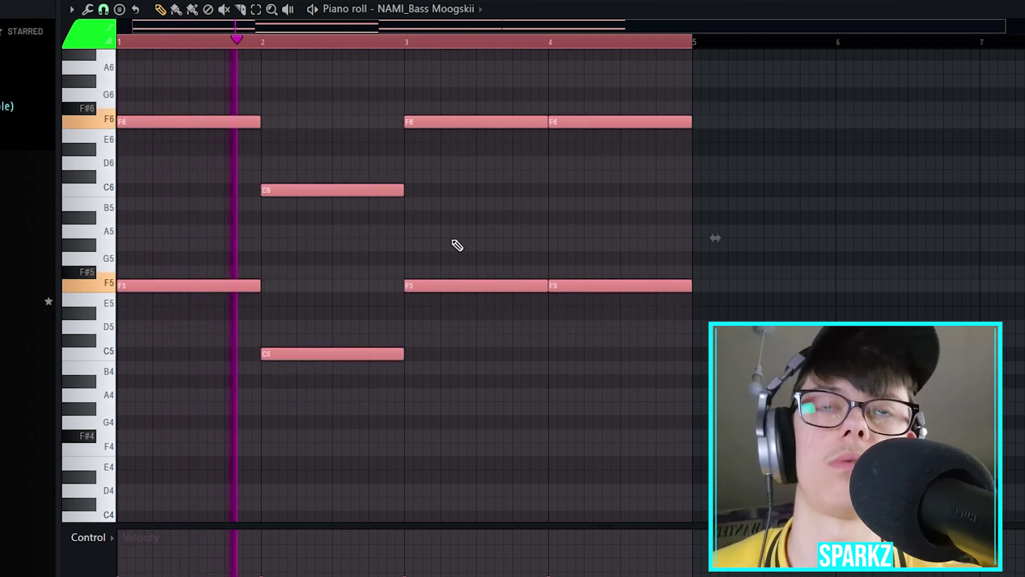
- Slice the first beat off the consolidated Sample F#m 136bpm clip at bar 1 and copy that slice to Track 8
{"action": "key", "text": "F5"}
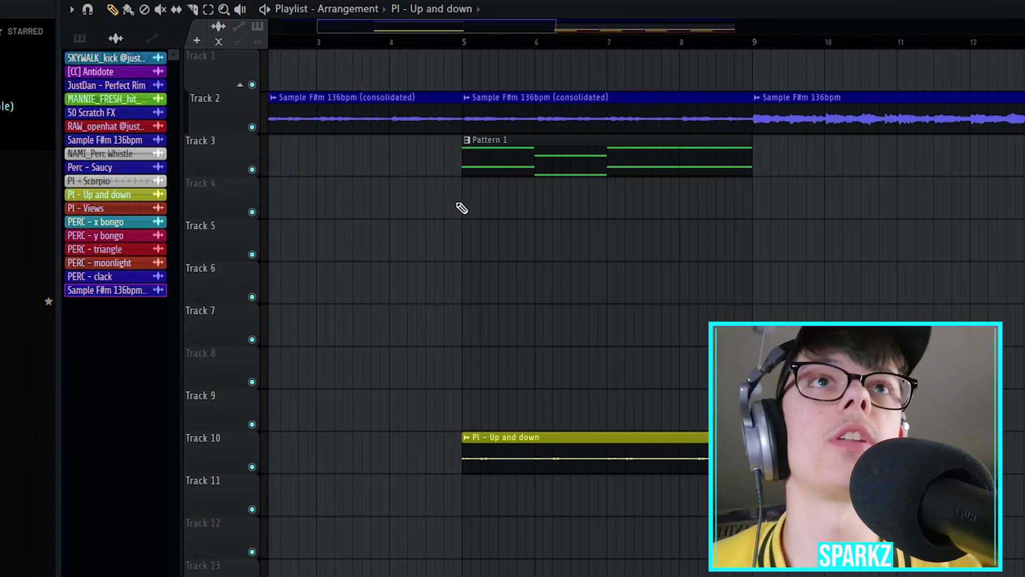
{"action": "left_click_drag", "start_coordinate": [438, 47], "coordinate": [478, 47]}
{"action": "scroll", "coordinate": [439, 47], "scroll_direction": "up", "scroll_amount": 3}
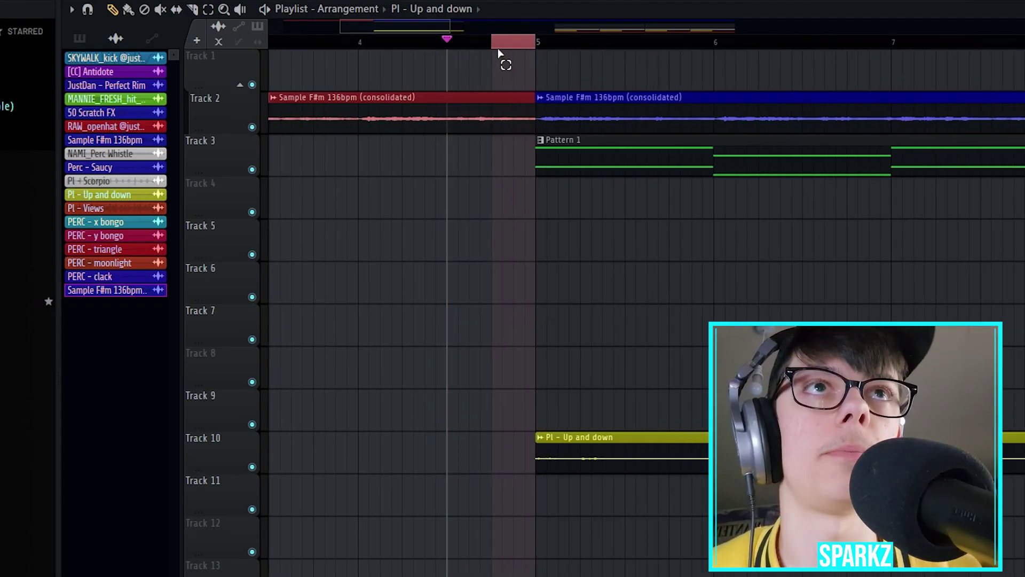
{"action": "left_click_drag", "start_coordinate": [499, 53], "coordinate": [550, 46]}
{"action": "scroll", "coordinate": [630, 171], "scroll_direction": "down", "scroll_amount": 5}
{"action": "left_click_drag", "start_coordinate": [374, 44], "coordinate": [151, 137]}
{"action": "scroll", "coordinate": [216, 117], "scroll_direction": "up", "scroll_amount": 4}
{"action": "scroll", "coordinate": [217, 114], "scroll_direction": "up", "scroll_amount": 1}
{"action": "left_click_drag", "start_coordinate": [323, 44], "coordinate": [147, 39]}
{"action": "key", "text": "c"}
{"action": "left_click_drag", "start_coordinate": [317, 88], "coordinate": [317, 137]}
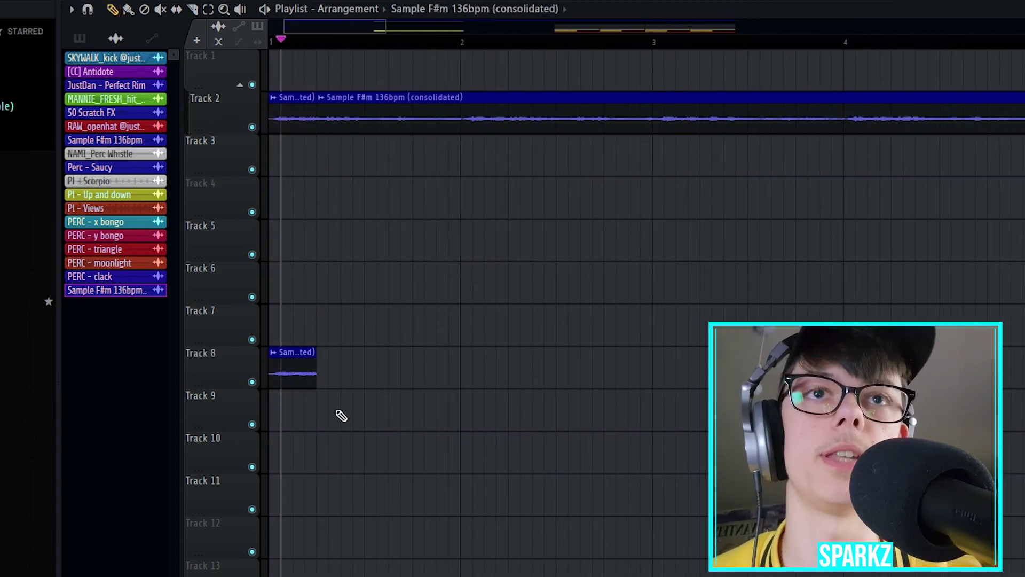
- Consolidate the Track 8 slice and route it through Fruity Reeverb 2 on mixer Insert 5
{"action": "key", "text": "ctrl+alt+c"}
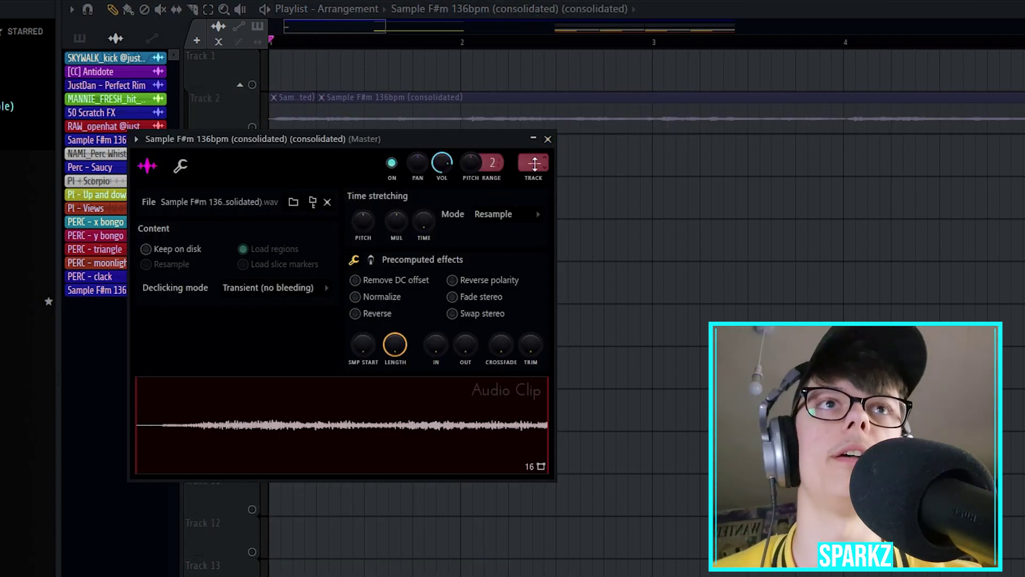
{"action": "left_click", "coordinate": [536, 162]}
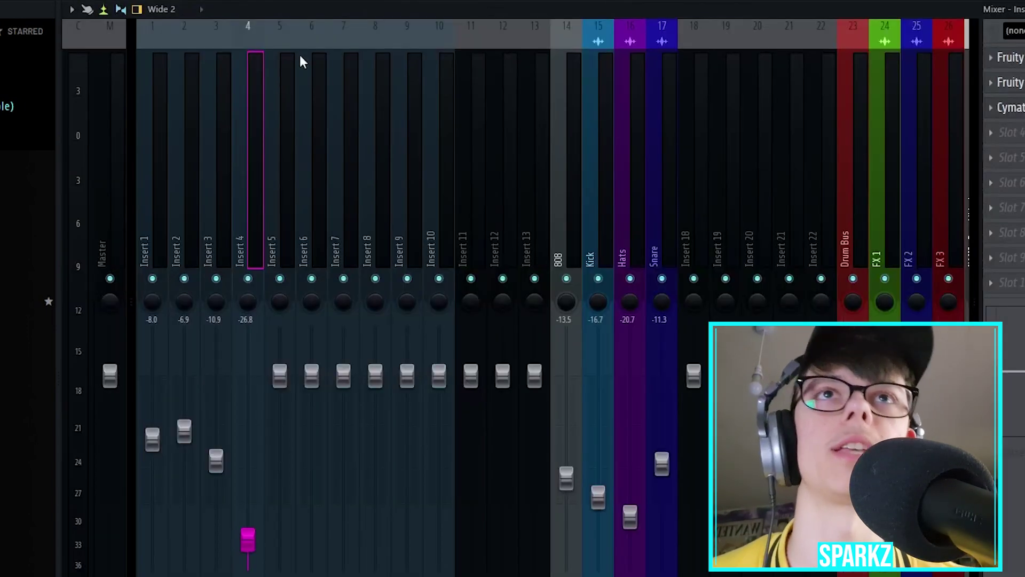
{"action": "key", "text": "Right"}
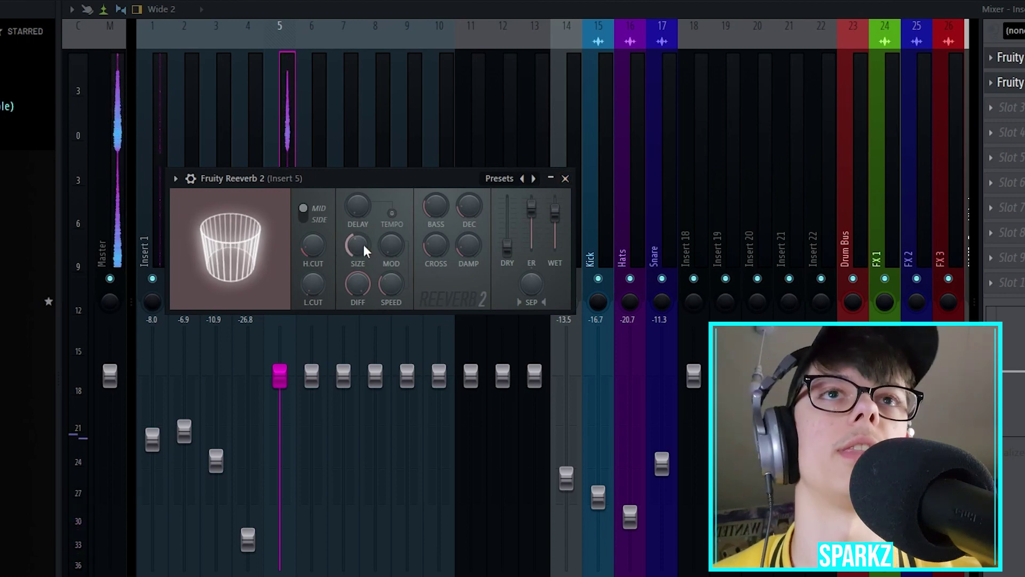
{"action": "key", "text": "Escape"}
- Render the reverb-processed Track 8 slice to a new audio clip with insert effects and reverse it
{"action": "key", "text": "F5"}
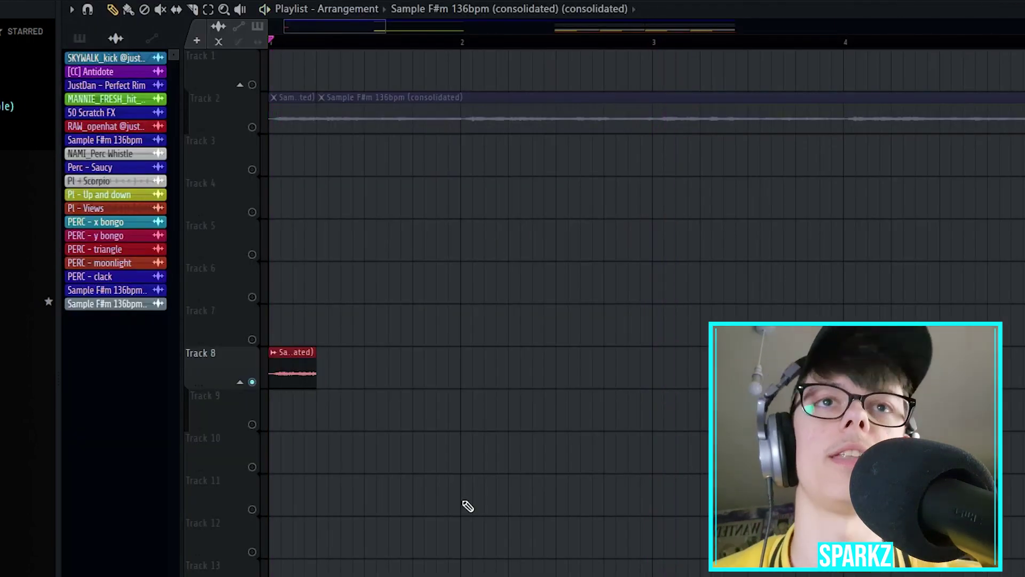
{"action": "key", "text": "ctrl+r"}
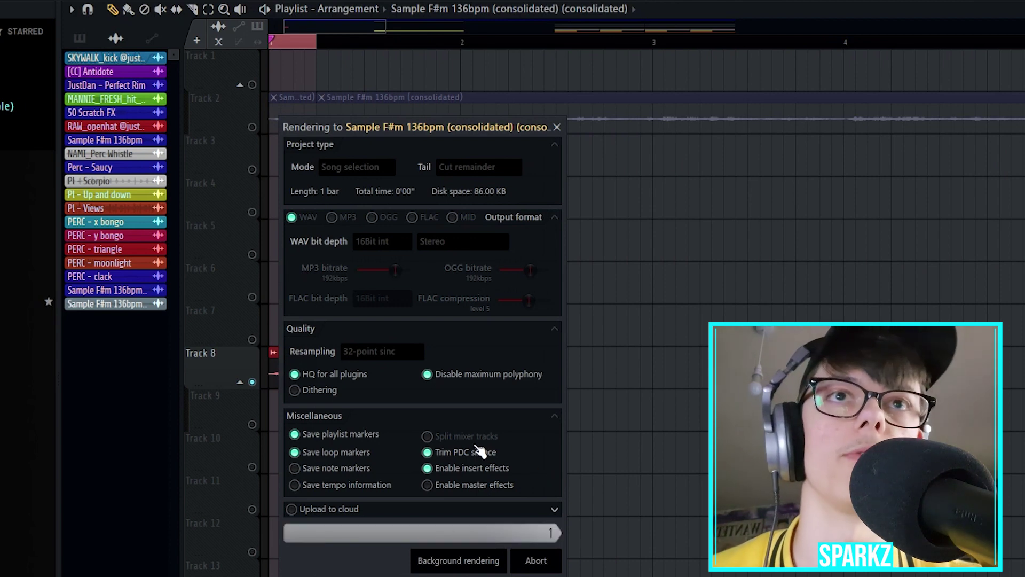
{"action": "left_click", "coordinate": [415, 353]}
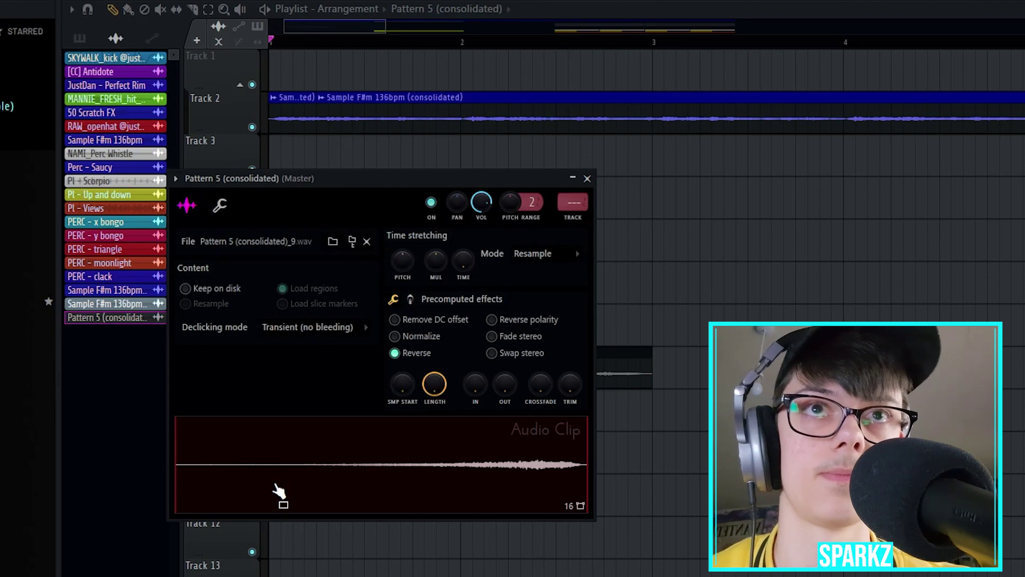
- Position the reversed Pattern 5 (consolidated) clip on Track 8 to lead into bar 5 and slice it at that bar
{"action": "left_click_drag", "start_coordinate": [328, 464], "coordinate": [543, 395]}
{"action": "scroll", "coordinate": [543, 395], "scroll_direction": "up", "scroll_amount": 2}
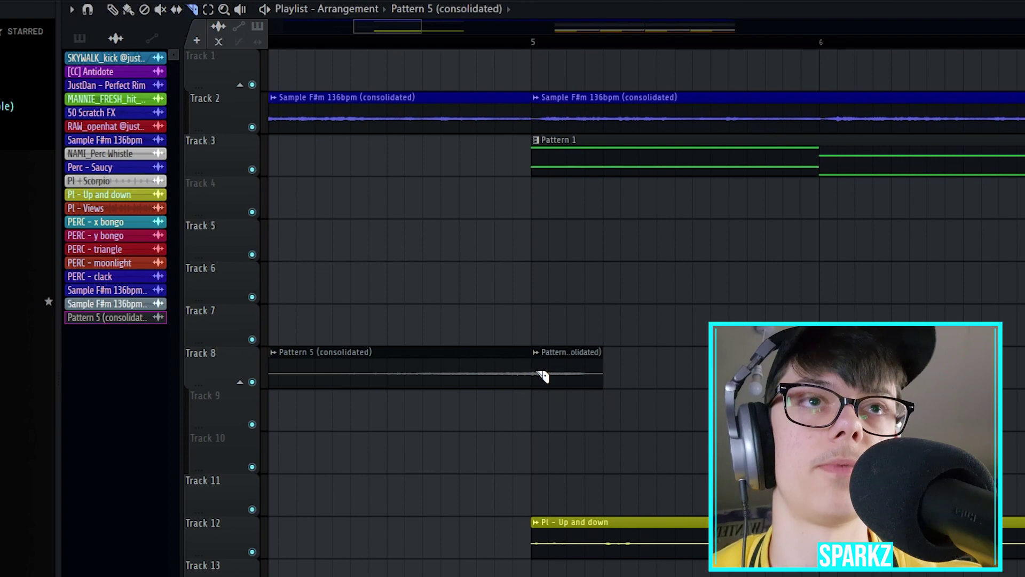
{"action": "scroll", "coordinate": [542, 376], "scroll_direction": "down", "scroll_amount": 3}
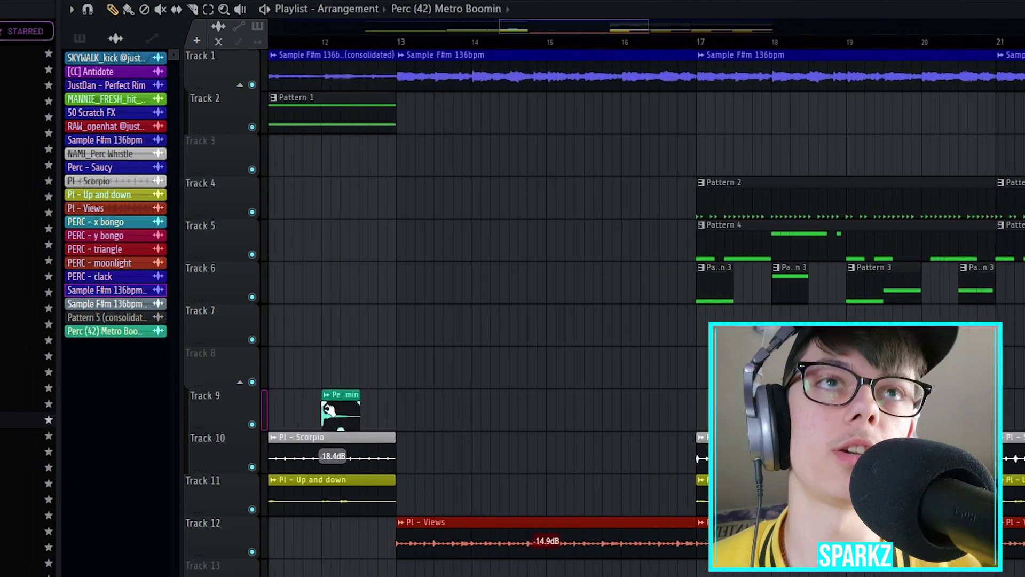
- Reverse the Perc (42) Metro Boomin clip on Track 9, align its end with bar 13 and listen to the transition
{"action": "scroll", "coordinate": [503, 62], "scroll_direction": "up", "scroll_amount": 2}
{"action": "left_click_drag", "start_coordinate": [503, 62], "coordinate": [895, 63]}
{"action": "left_click", "coordinate": [777, 42]}
{"action": "scroll", "coordinate": [343, 429], "scroll_direction": "up", "scroll_amount": 1}
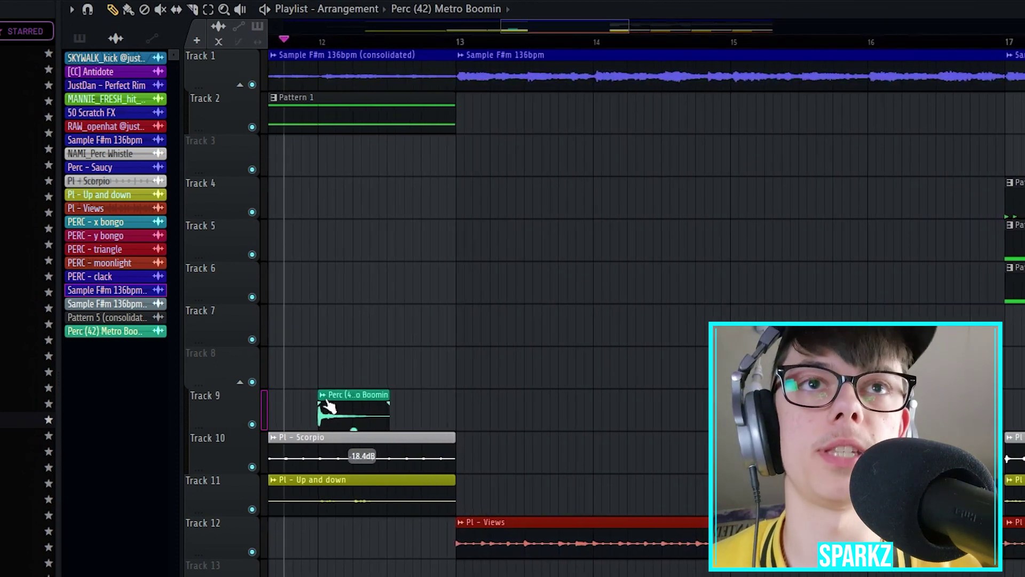
{"action": "double_click", "coordinate": [349, 409]}
{"action": "key", "text": "Escape"}
{"action": "scroll", "coordinate": [439, 435], "scroll_direction": "up", "scroll_amount": 3}
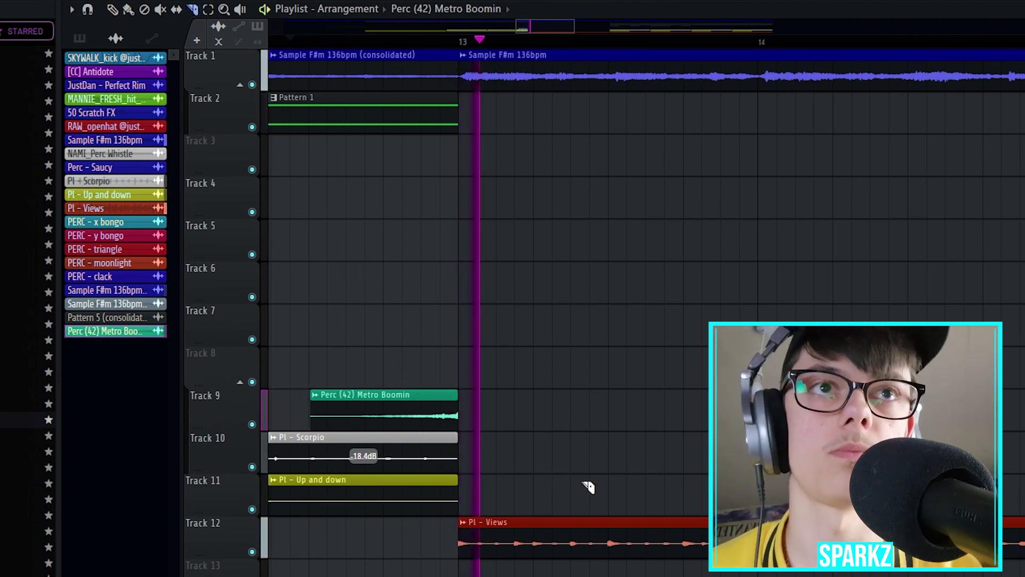
{"action": "scroll", "coordinate": [545, 470], "scroll_direction": "down", "scroll_amount": 6}
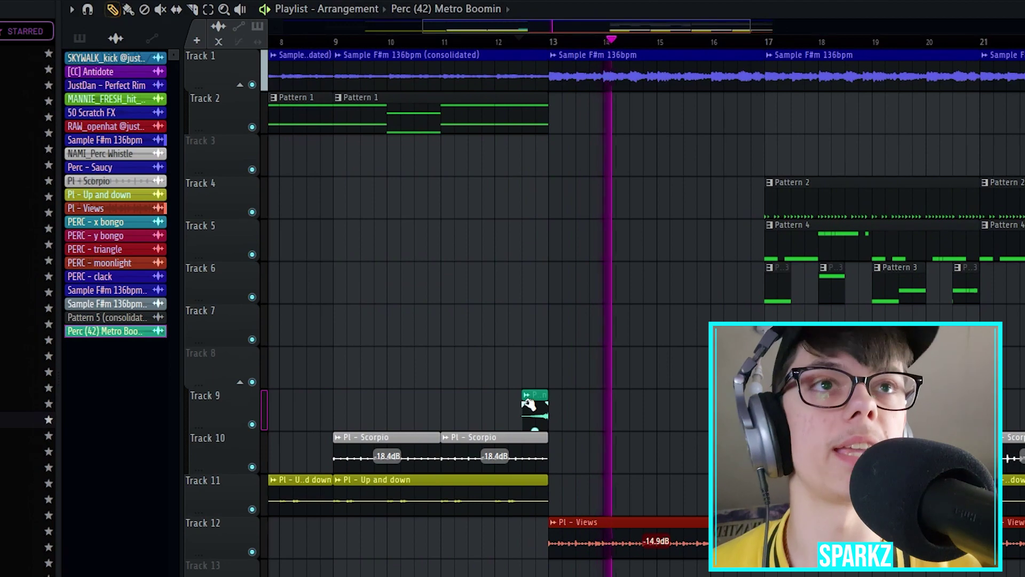
{"action": "scroll", "coordinate": [513, 433], "scroll_direction": "down", "scroll_amount": 1}
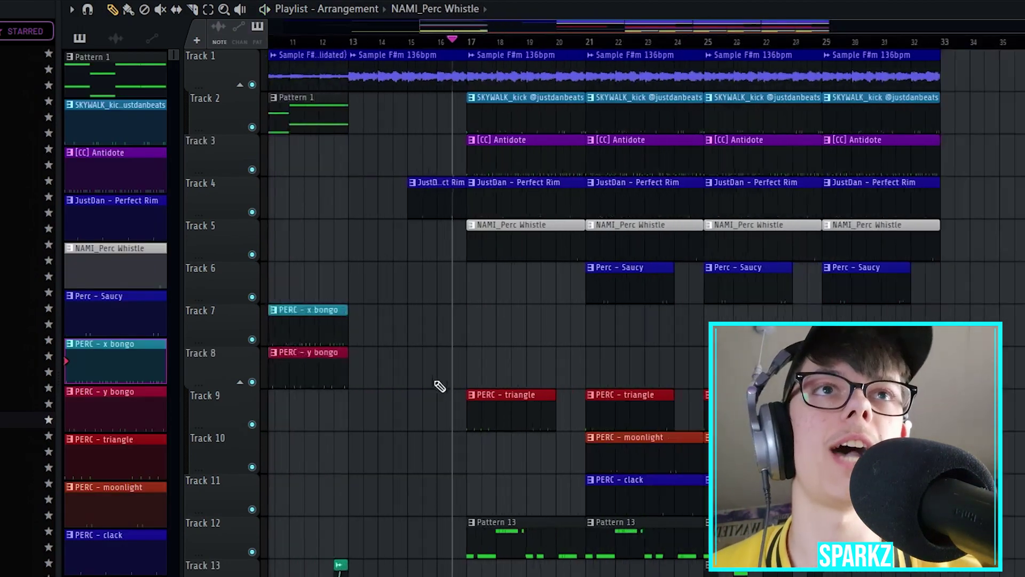
- Add a LABS instrument channel and load the Gaelic Voices: Fast Descent vocal preset
{"action": "scroll", "coordinate": [488, 382], "scroll_direction": "up", "scroll_amount": 4}
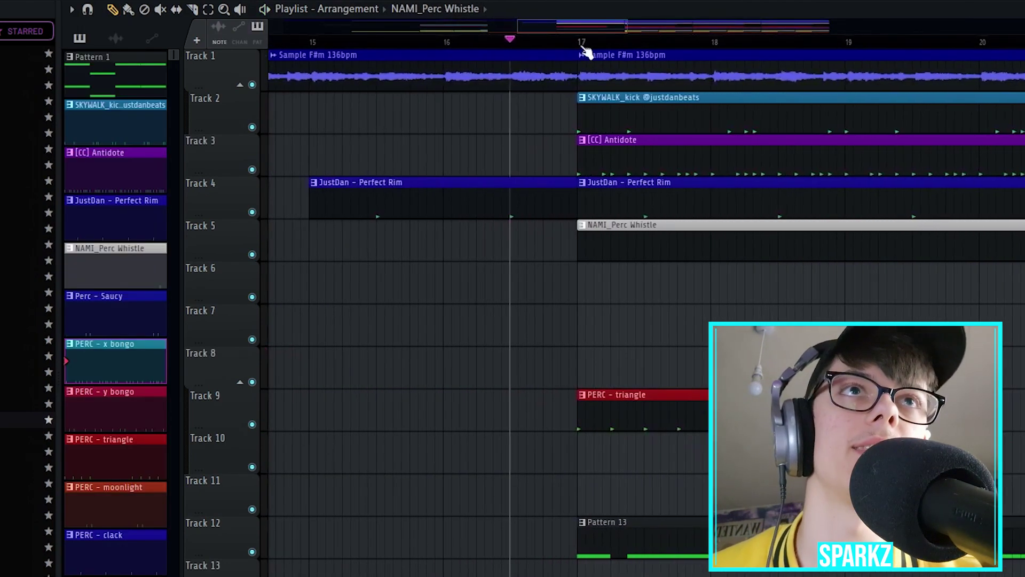
{"action": "key", "text": "F6"}
{"action": "left_click", "coordinate": [181, 526]}
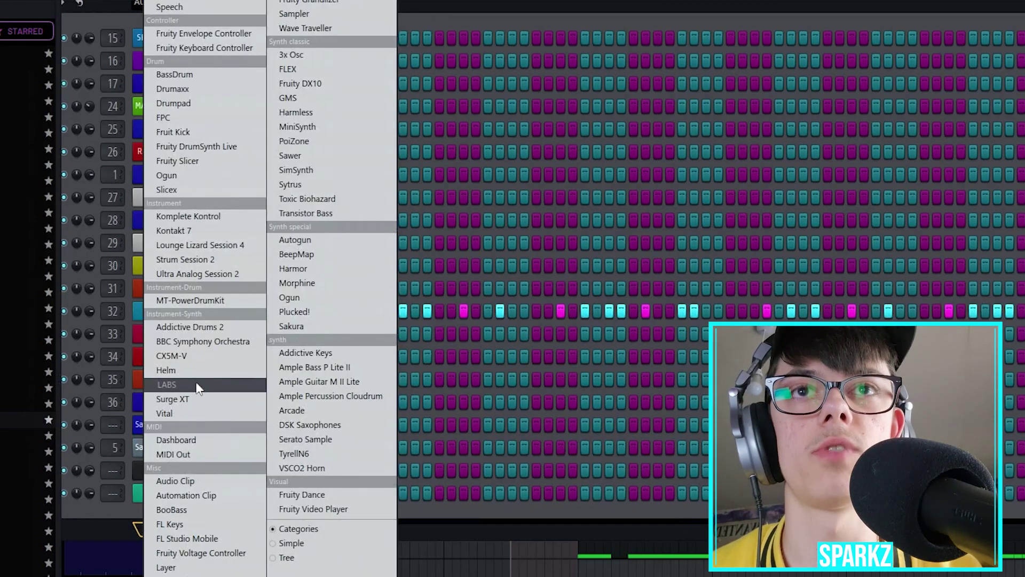
{"action": "left_click", "coordinate": [198, 386]}
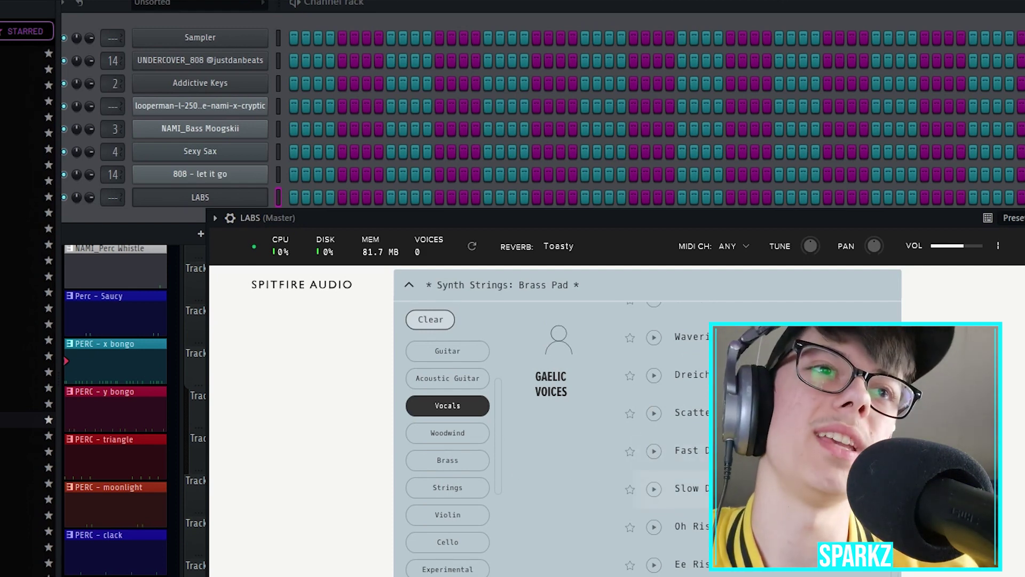
{"action": "left_click", "coordinate": [684, 451]}
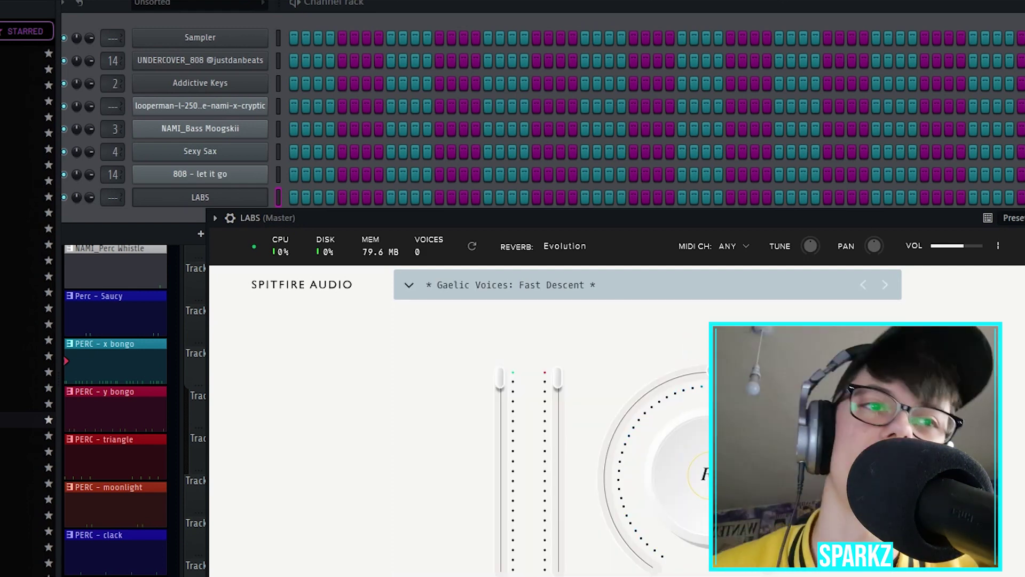
- Select mixer Insert 6 and place a LABS vocal note pattern on Track 7 starting half a bar before bar 17
{"action": "key", "text": "Escape"}
{"action": "key", "text": "F9"}
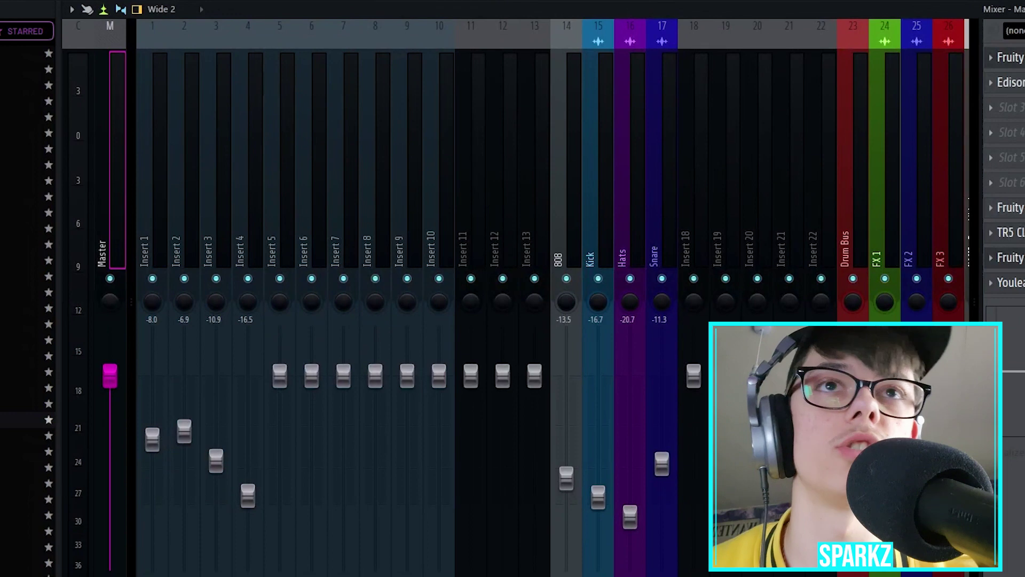
{"action": "left_click", "coordinate": [312, 184]}
{"action": "key", "text": "F9"}
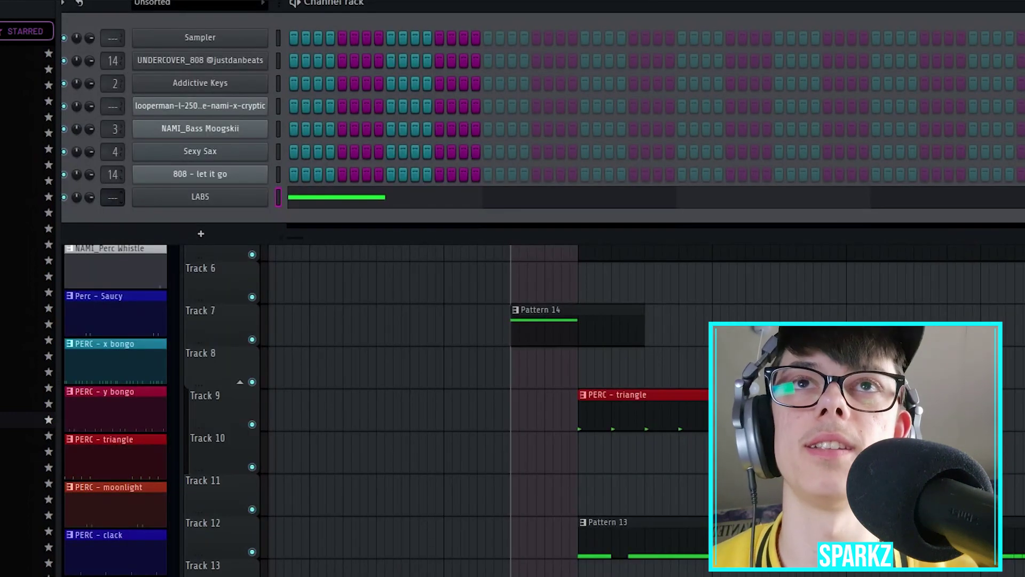
- Trim the vocal Pattern 14 clip on Track 7 to end at bar 17 and play through the transition
{"action": "key", "text": "F6"}
{"action": "key", "text": "space"}
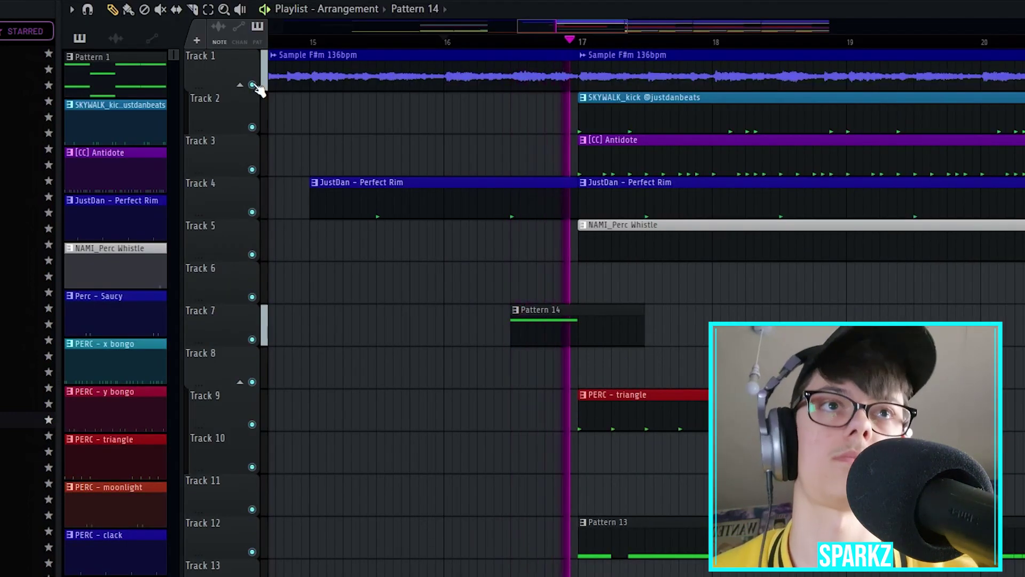
{"action": "mouse_move", "coordinate": [631, 310]}
{"action": "left_mouse_down"}
{"action": "mouse_move", "coordinate": [586, 320]}
{"action": "mouse_move", "coordinate": [624, 313]}
{"action": "left_mouse_up"}
{"action": "scroll", "coordinate": [601, 337], "scroll_direction": "down", "scroll_amount": 6}
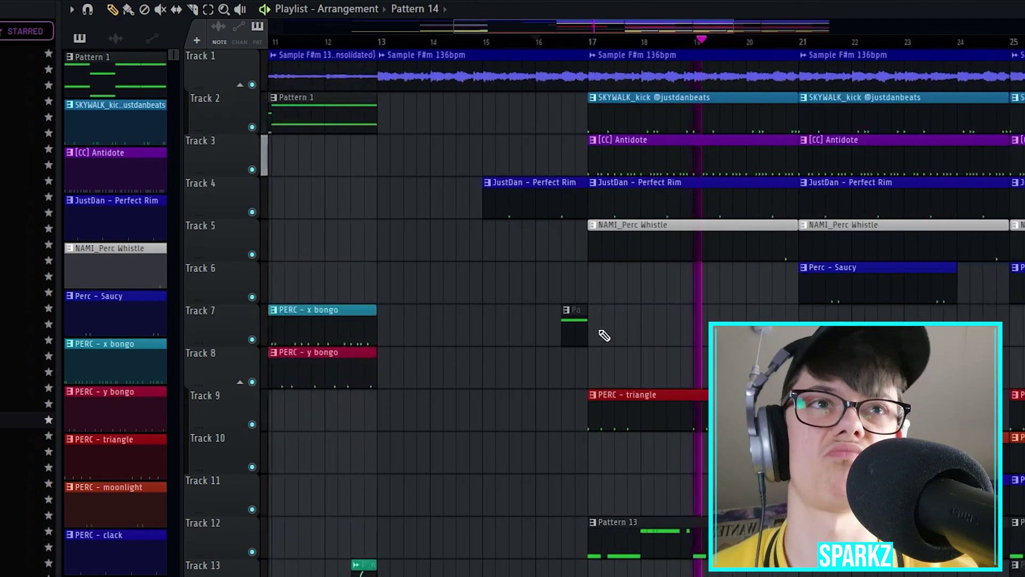
- Extend the start of the Pattern 5 (consolidated) clip on Track 7 back to shortly after bar 2 and listen to the intro
{"action": "scroll", "coordinate": [442, 359], "scroll_direction": "up", "scroll_amount": 5}
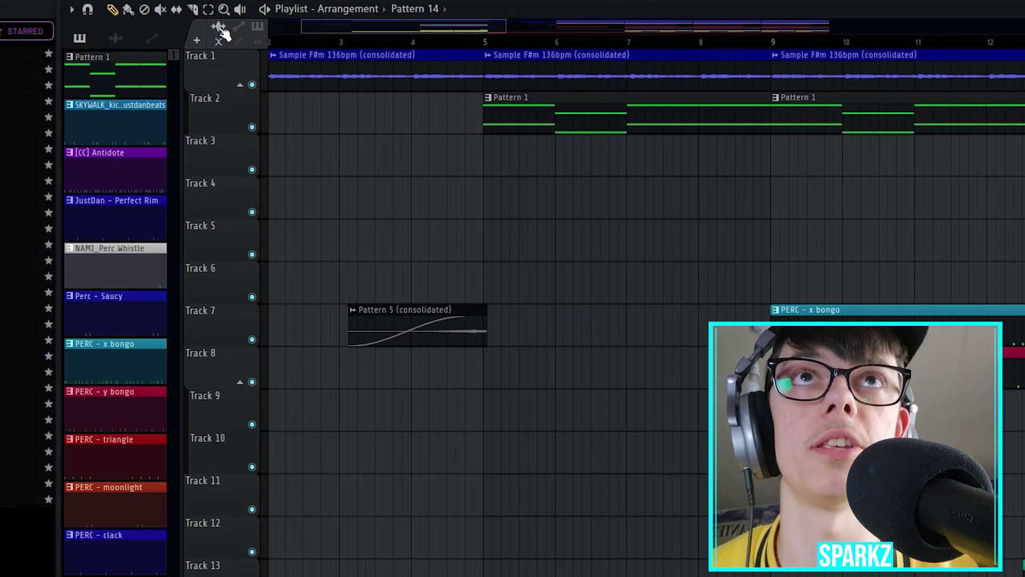
{"action": "scroll", "coordinate": [380, 323], "scroll_direction": "up", "scroll_amount": 3}
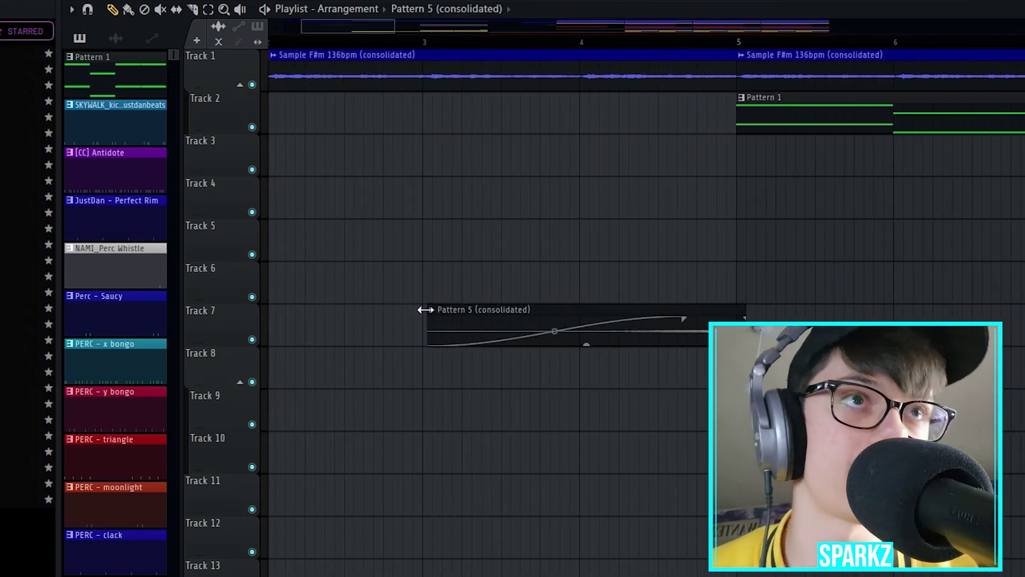
{"action": "left_click", "coordinate": [325, 41]}
{"action": "key", "text": "space"}
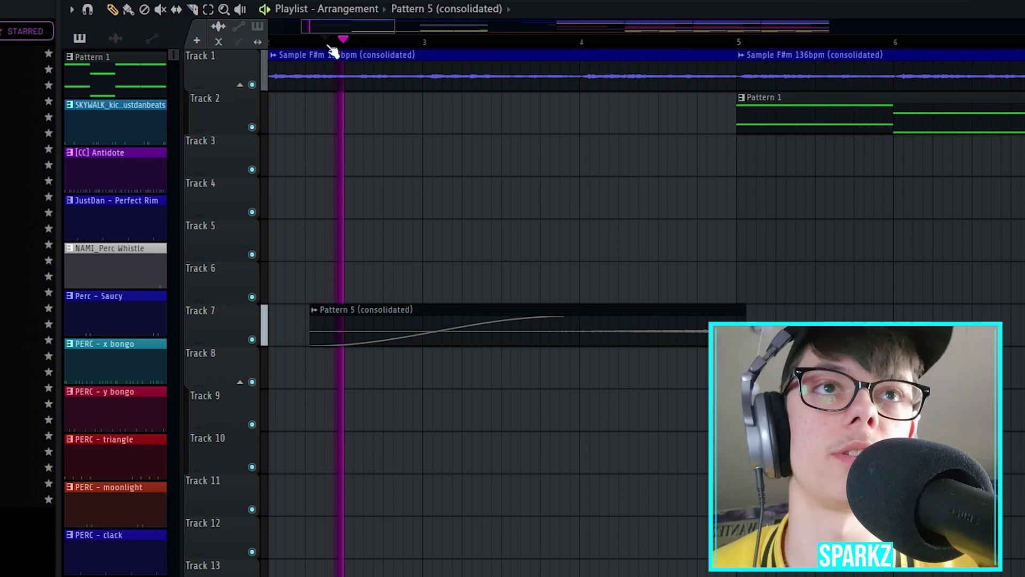
{"action": "right_click", "coordinate": [252, 339]}
{"action": "right_click", "coordinate": [252, 341]}
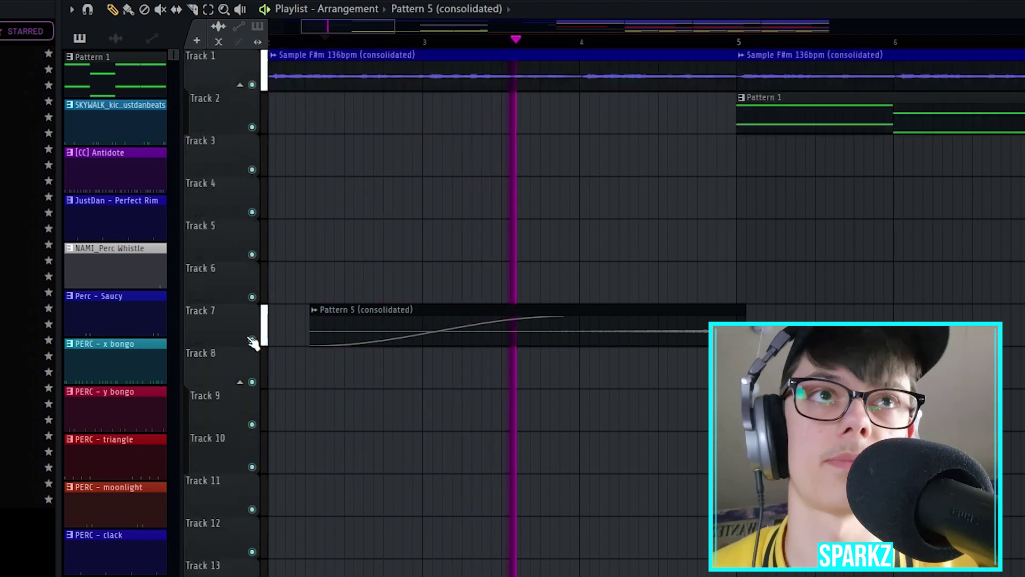
{"action": "scroll", "coordinate": [253, 340], "scroll_direction": "down", "scroll_amount": 3}
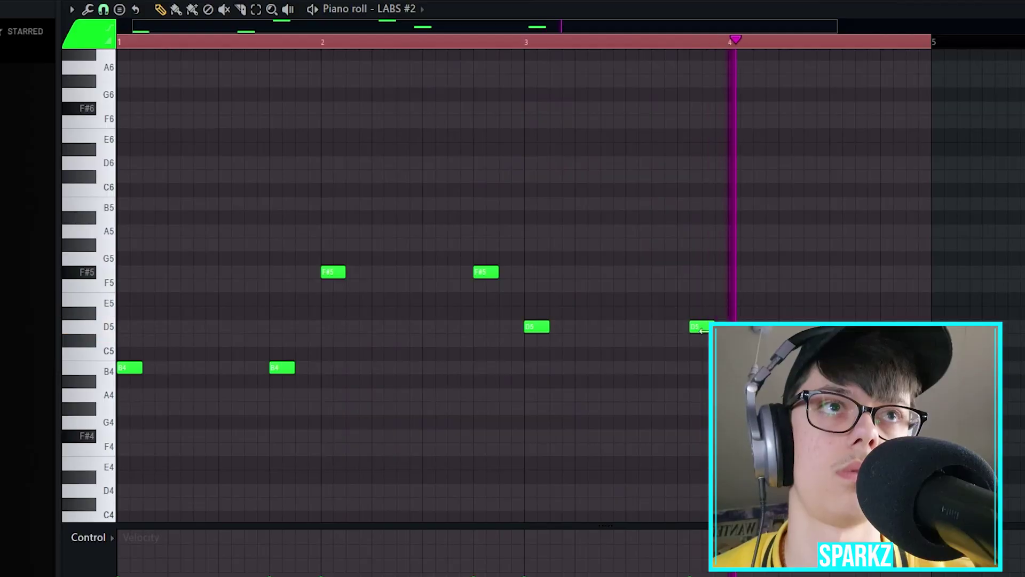
- Rework the LABS #2 melody by shifting the second B4 note earlier in bar 1 and adding an F#5 near the middle of bar 2
{"action": "key", "text": "space"}
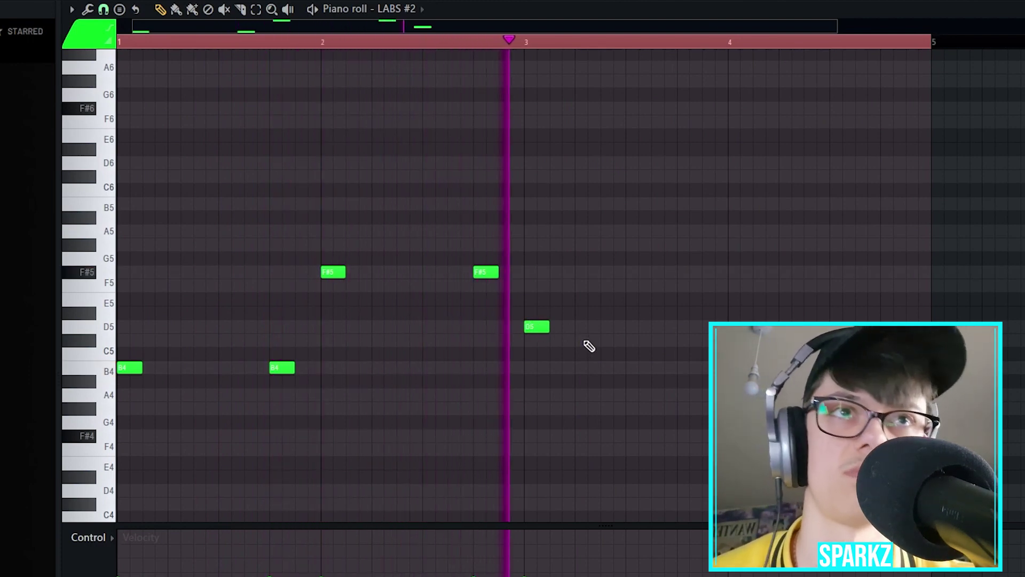
{"action": "left_click", "coordinate": [687, 327]}
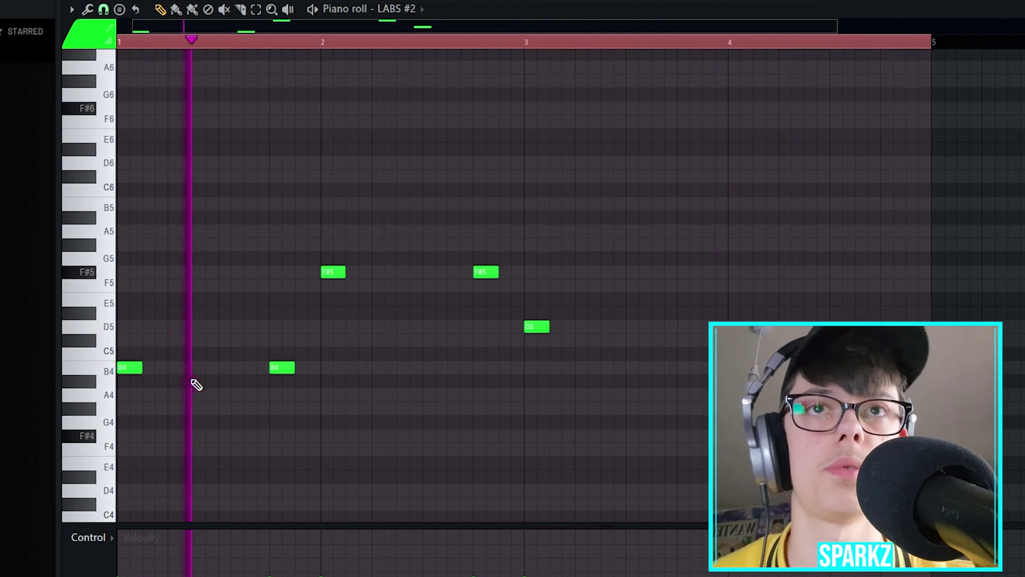
{"action": "left_click", "coordinate": [202, 368]}
{"action": "right_click", "coordinate": [275, 367]}
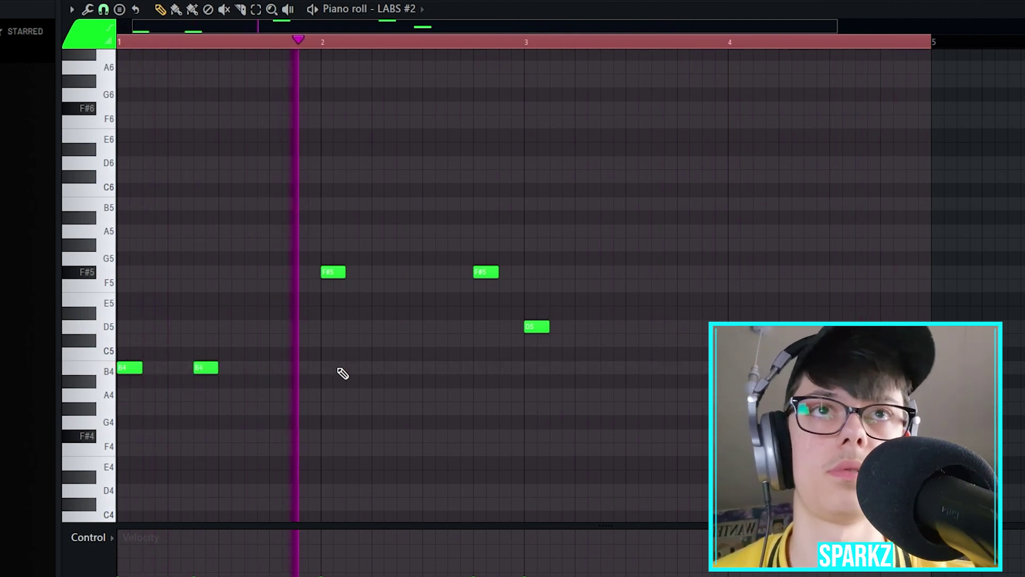
{"action": "left_click", "coordinate": [404, 272]}
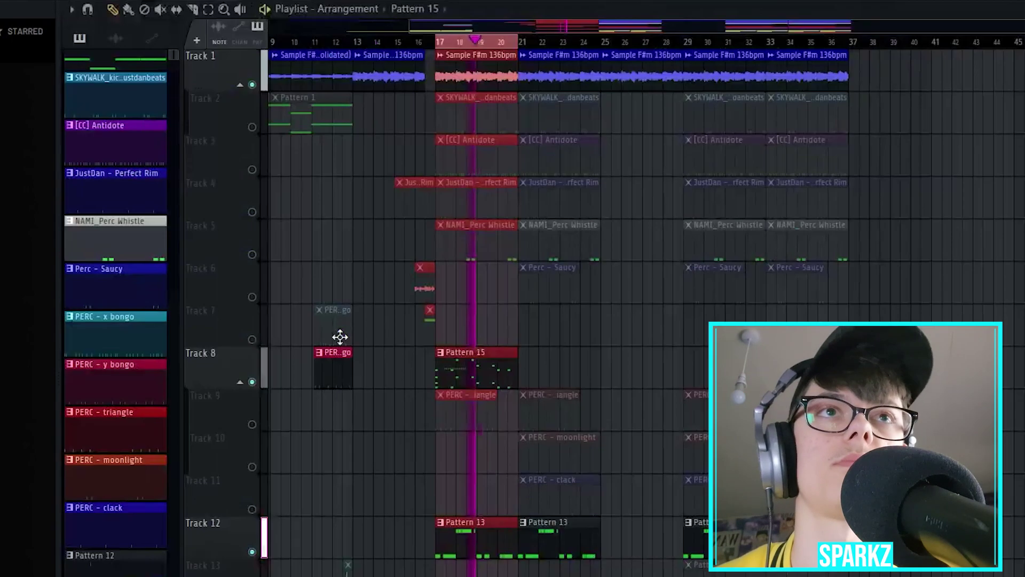
- Mute Track 12 and delete the A4 note in bar 3 of Pattern 15's Komplete Kontrol part
{"action": "left_click", "coordinate": [252, 542]}
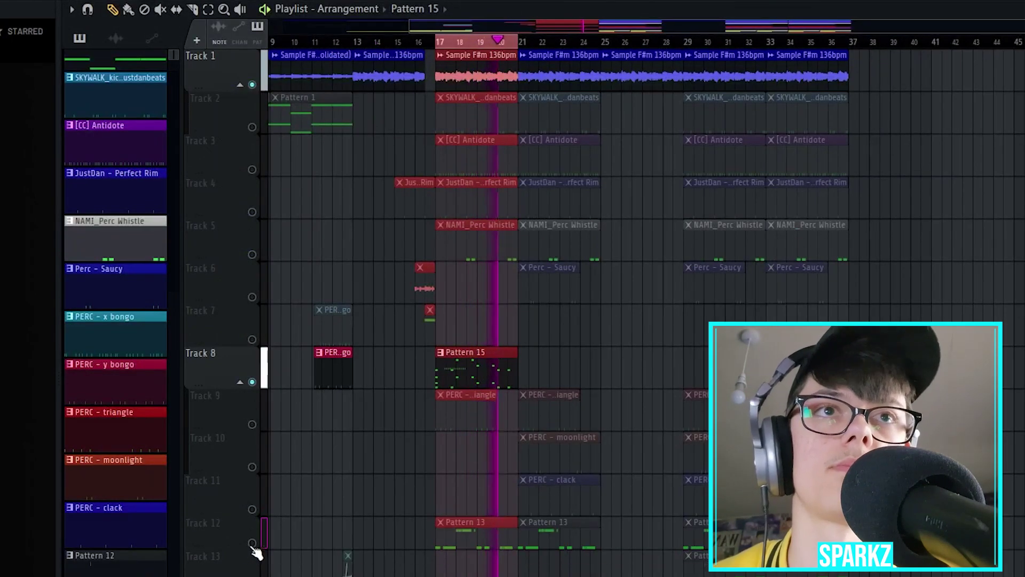
{"action": "key", "text": "F6"}
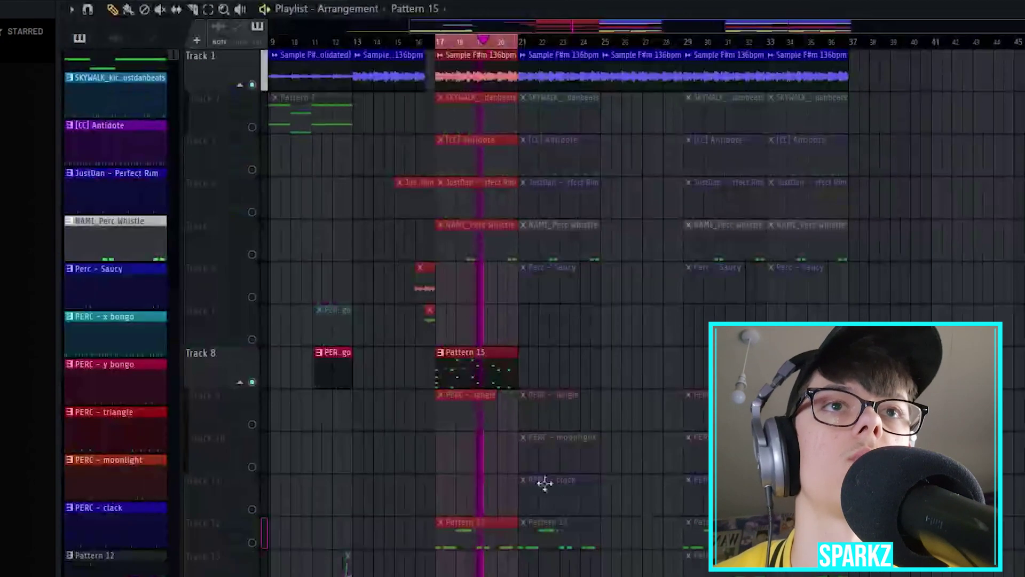
{"action": "double_click", "coordinate": [437, 365]}
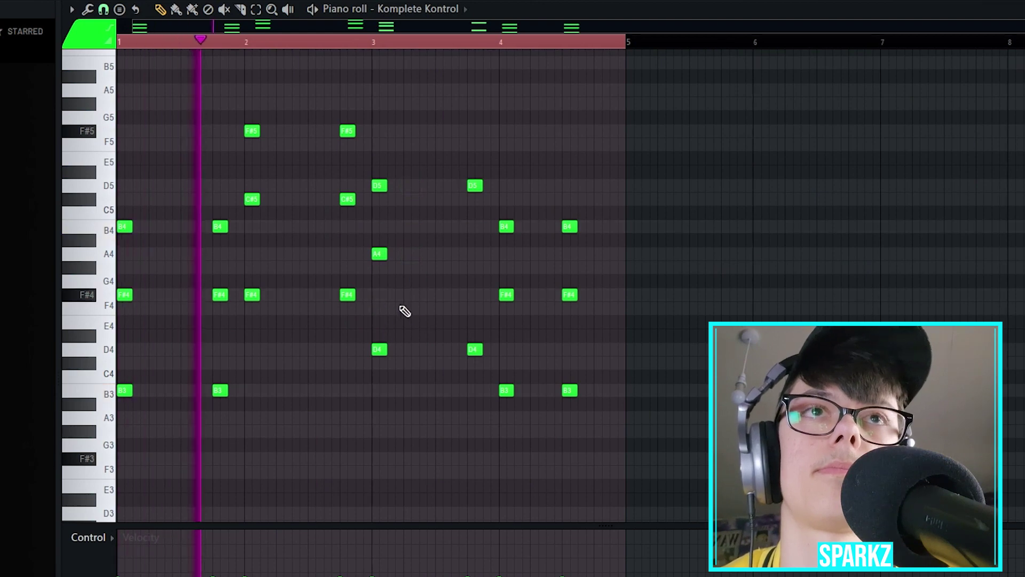
{"action": "right_click", "coordinate": [378, 253]}
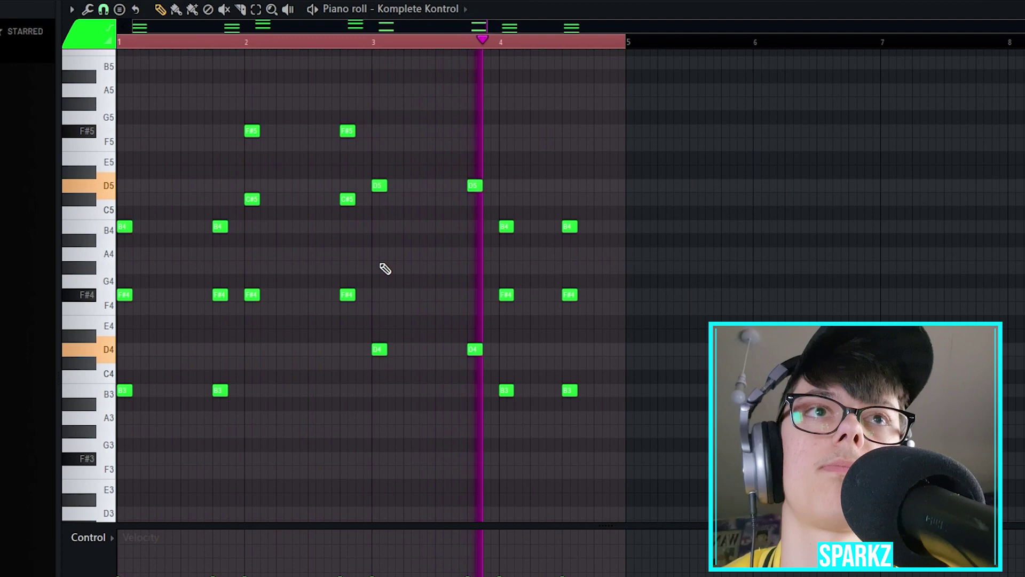
{"action": "key", "text": "F5"}
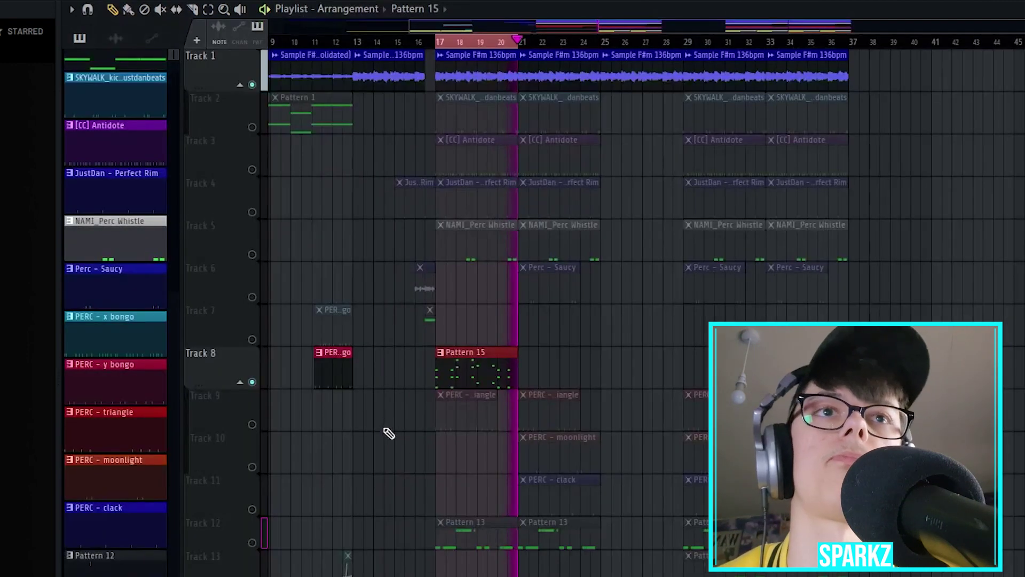
- Consolidate the Pattern 15 clip on Track 8 into an audio clip at bar 21 with 15 dB of clip gain
{"action": "key", "text": "ctrl+alt+c"}
{"action": "key", "text": "Return"}
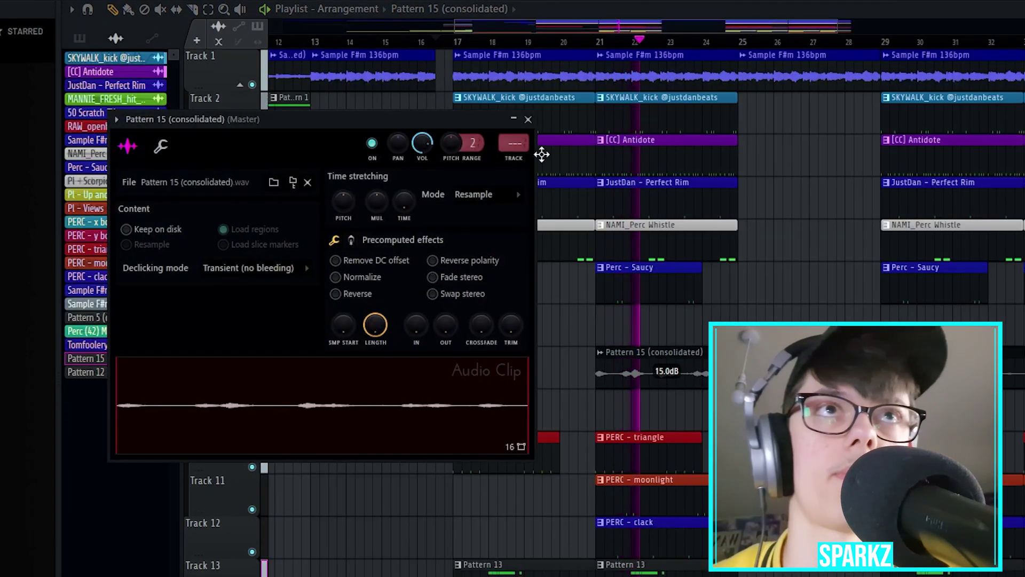
{"action": "left_click", "coordinate": [529, 120]}
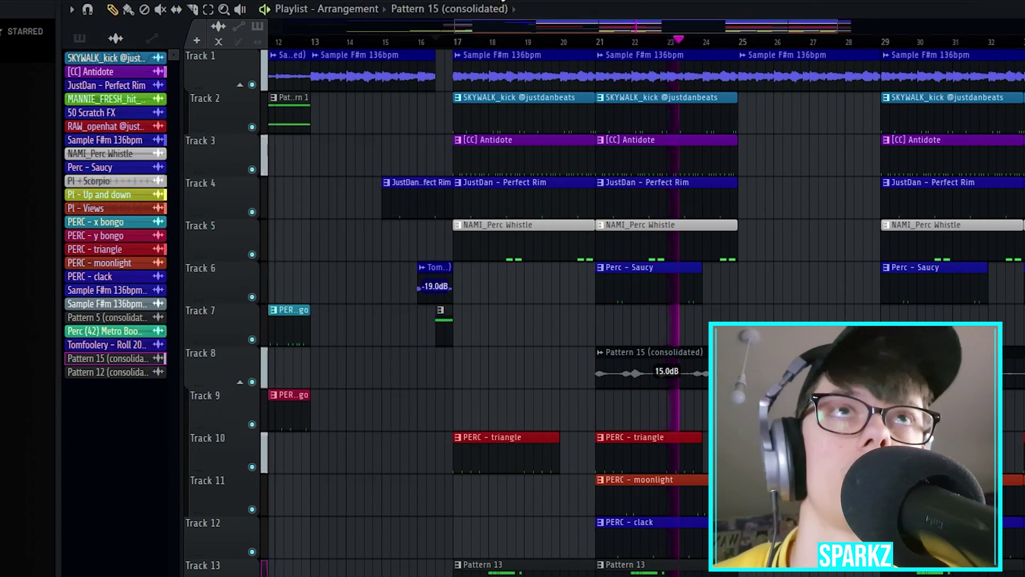
- Add the Fruity Delay Bank effect to mixer Insert 7
{"action": "key", "text": "F9"}
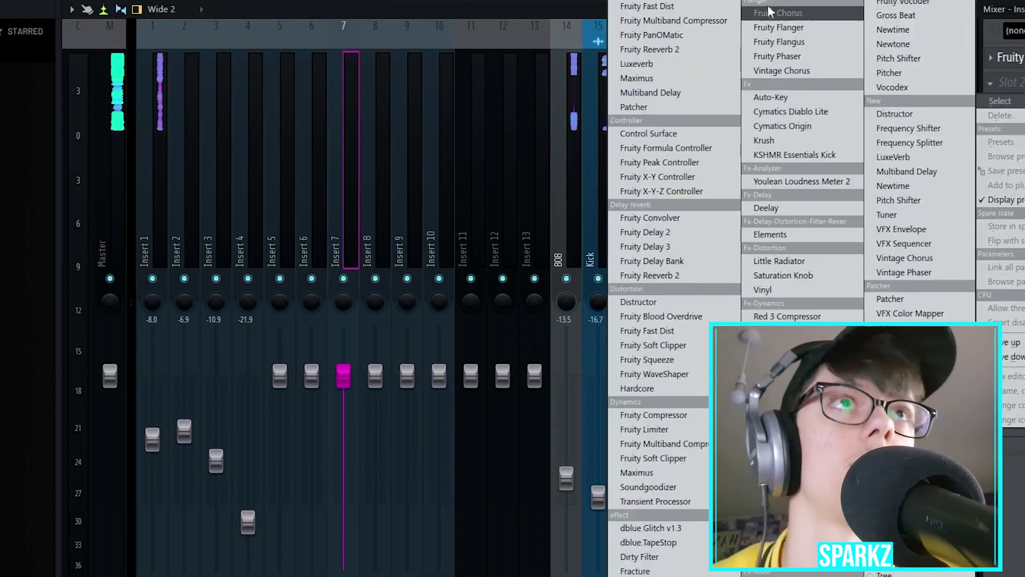
{"action": "left_click", "coordinate": [652, 263]}
{"action": "scroll", "coordinate": [458, 168], "scroll_direction": "up", "scroll_amount": 4}
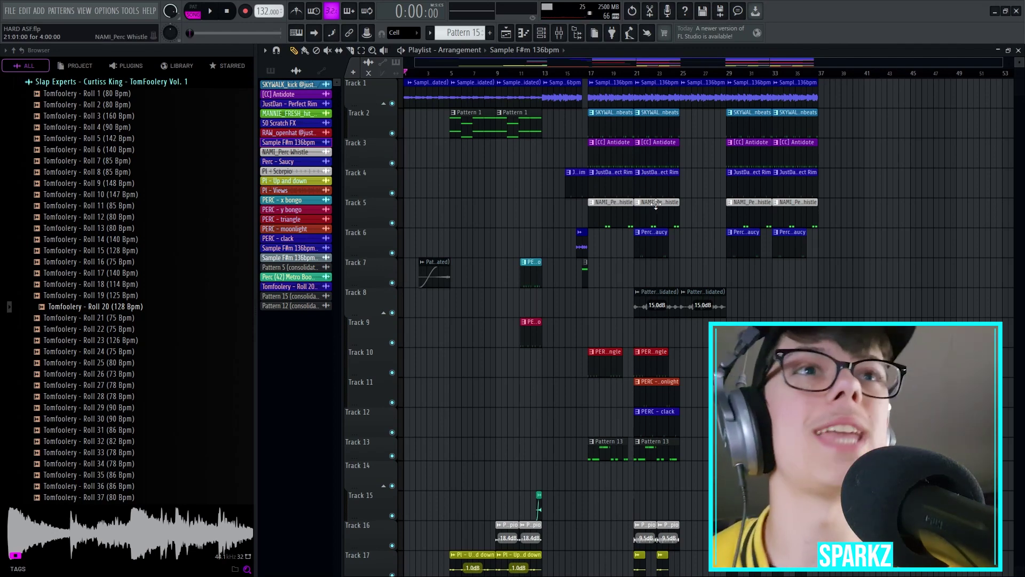
- Move the selected audio clips on Tracks 15 to 18 up by one track
{"action": "scroll", "coordinate": [570, 295], "scroll_direction": "down", "scroll_amount": 3}
{"action": "left_click_drag", "start_coordinate": [900, 339], "coordinate": [572, 176]}
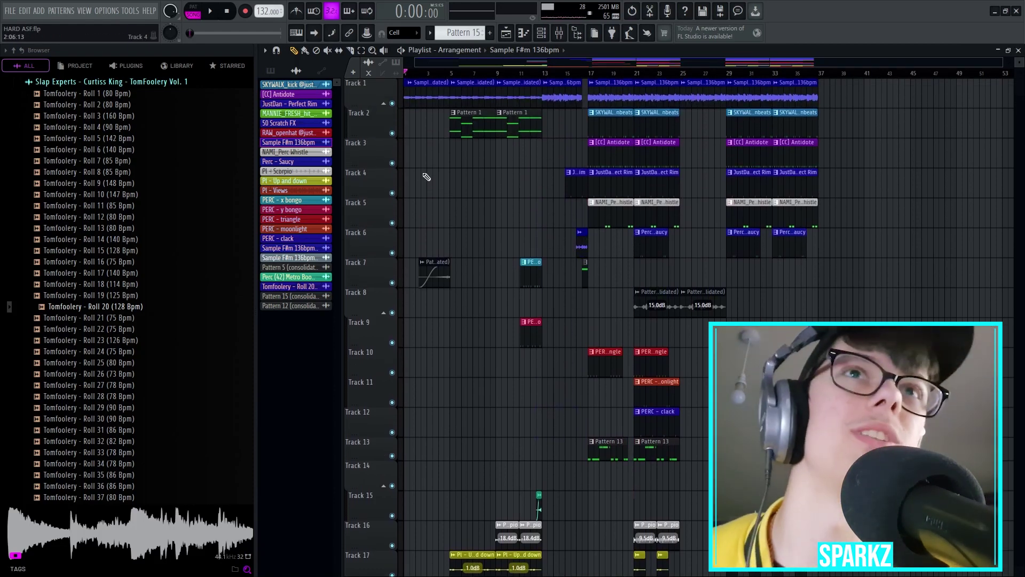
{"action": "scroll", "coordinate": [451, 182], "scroll_direction": "down", "scroll_amount": 3}
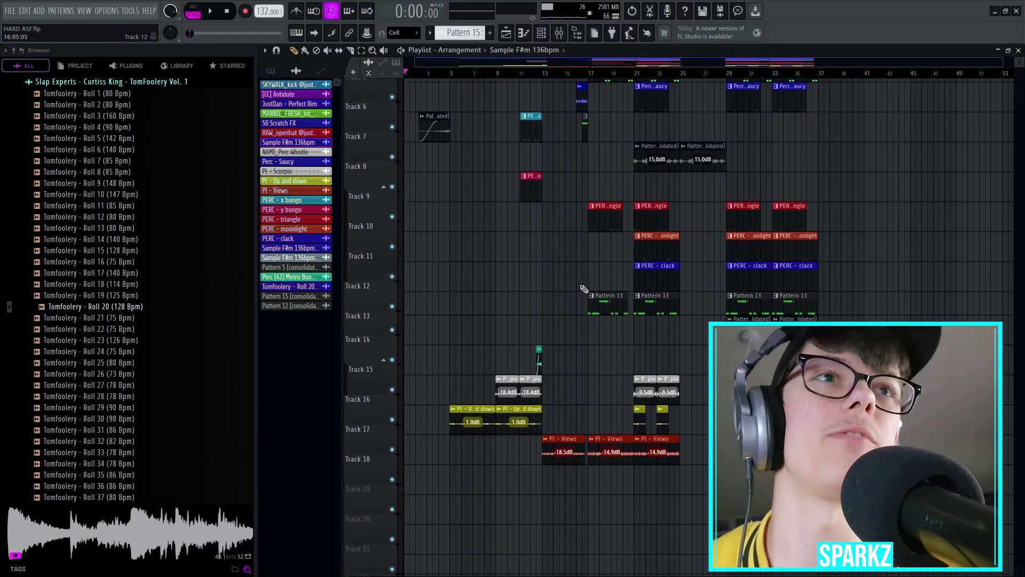
{"action": "left_click_drag", "start_coordinate": [783, 348], "coordinate": [783, 318]}
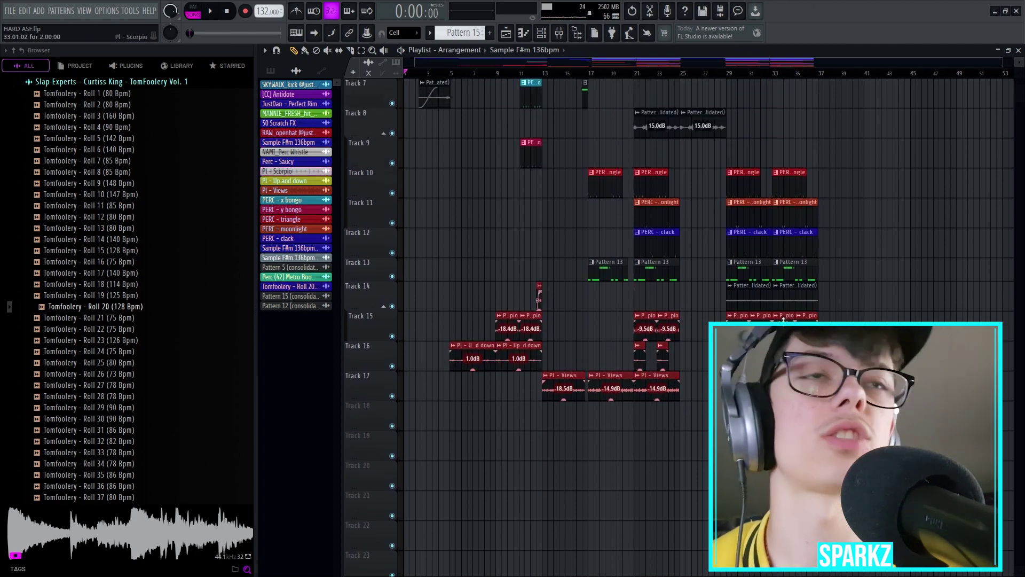